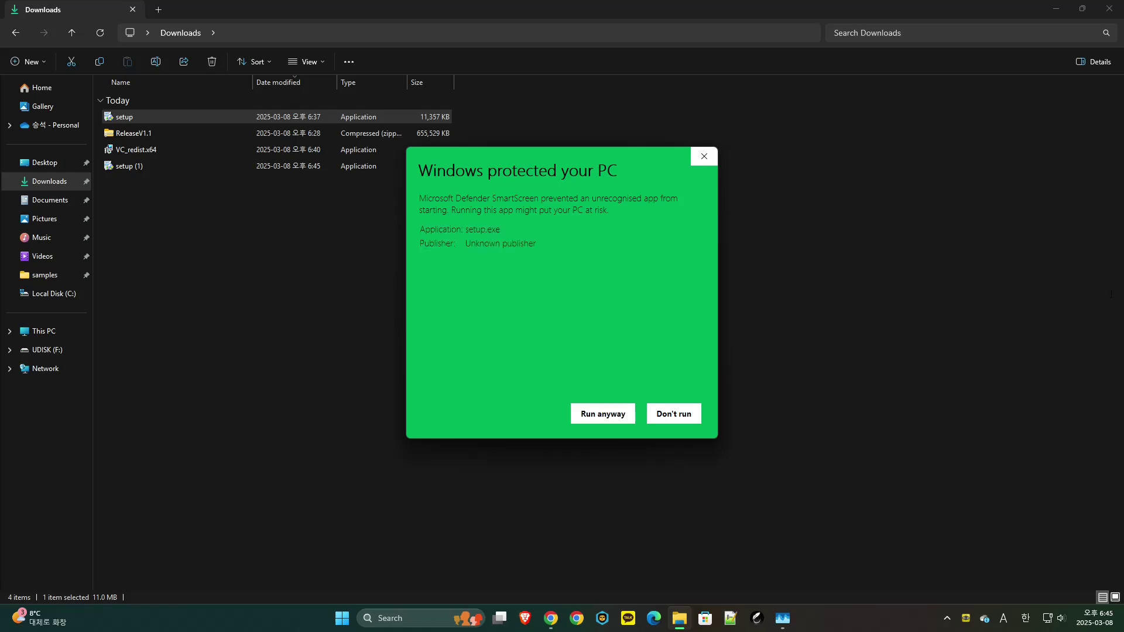
- Get setup.exe past SmartScreen with Run anyway and approve the User Account Control prompt
left_click(603, 414)
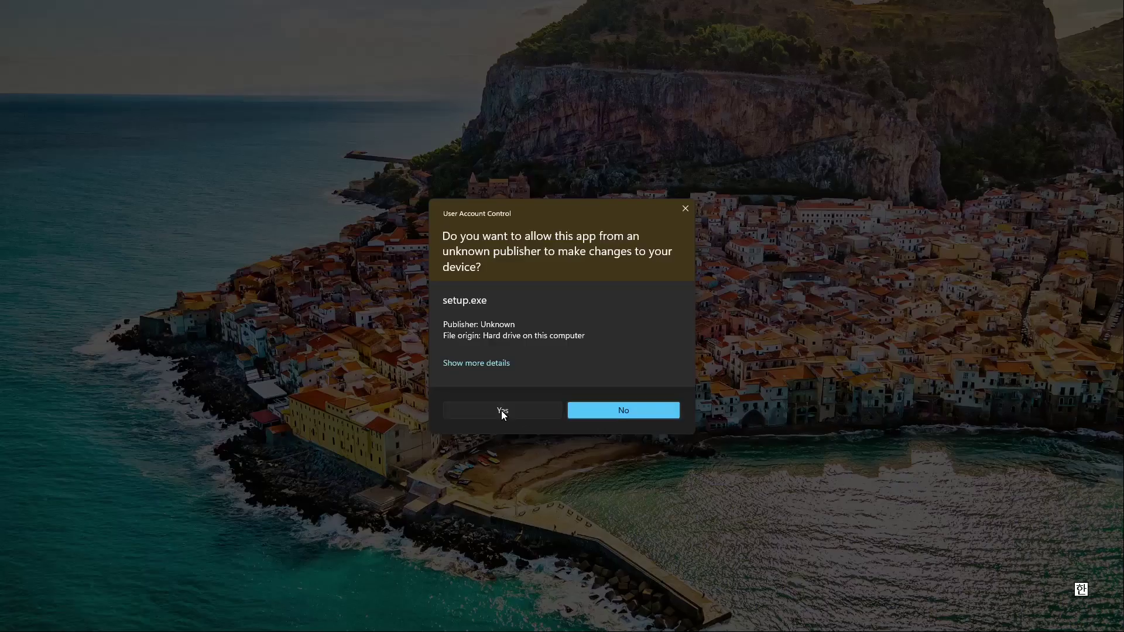
left_click(502, 412)
- Install MedicalPhoto as Server (+ Client) into the default C:\MedicalPhoto destination
key("alt+a")
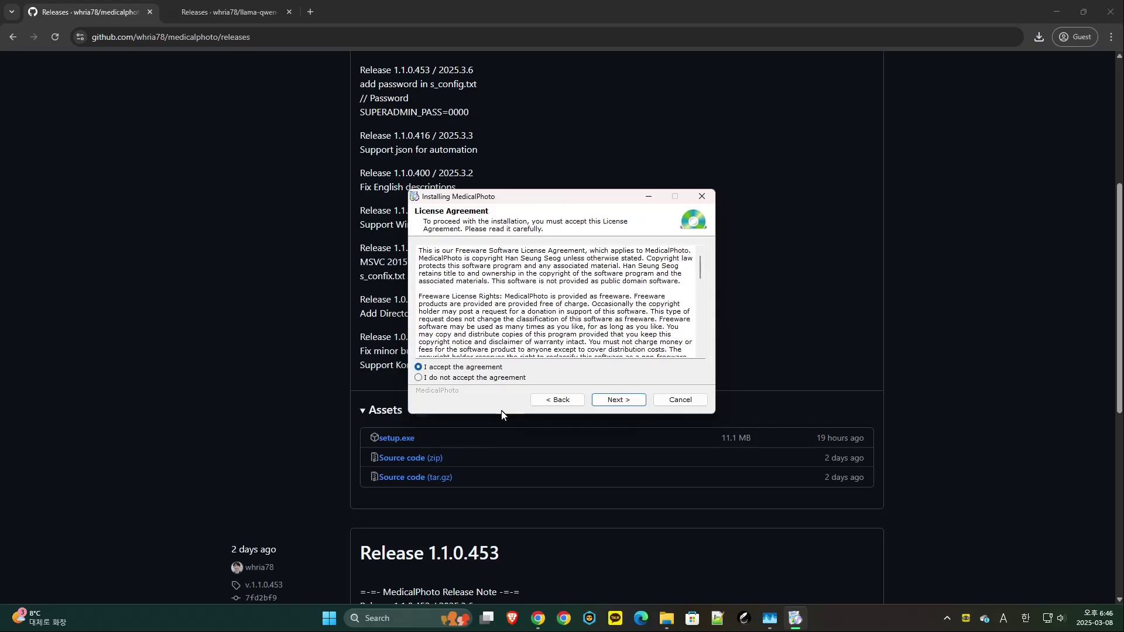
key("Return")
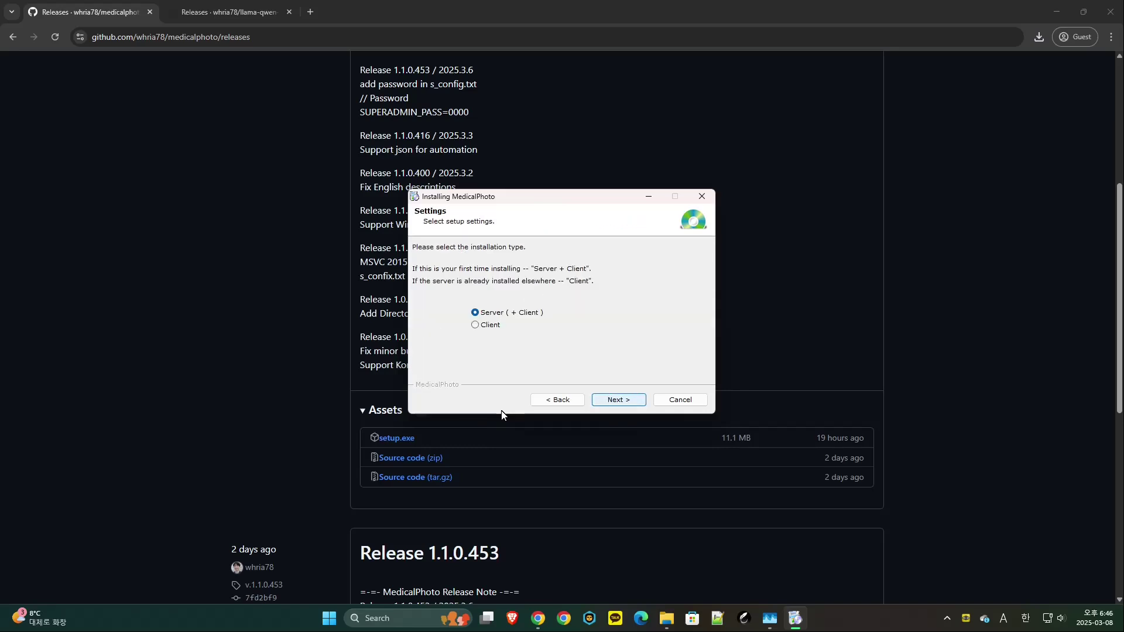
key("Return")
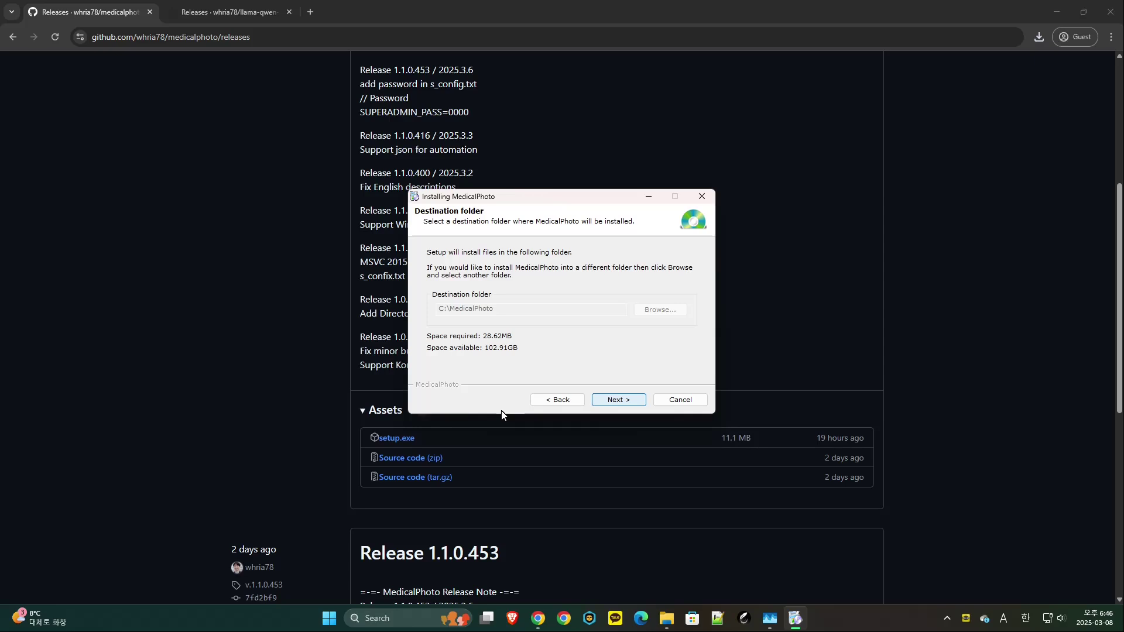
key("Return")
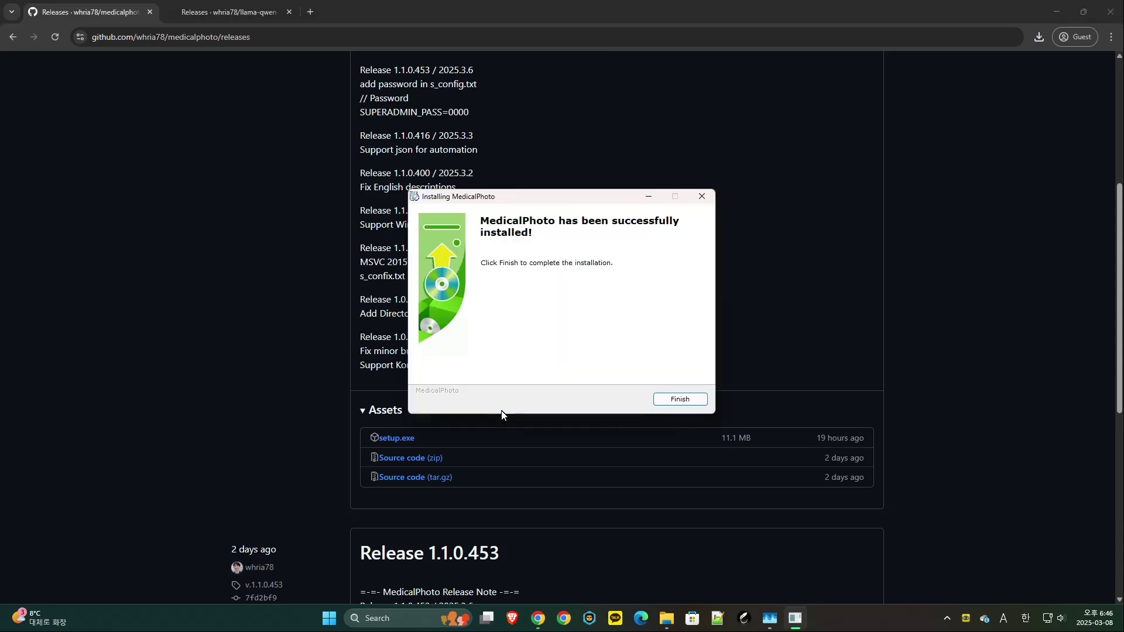
key("Return")
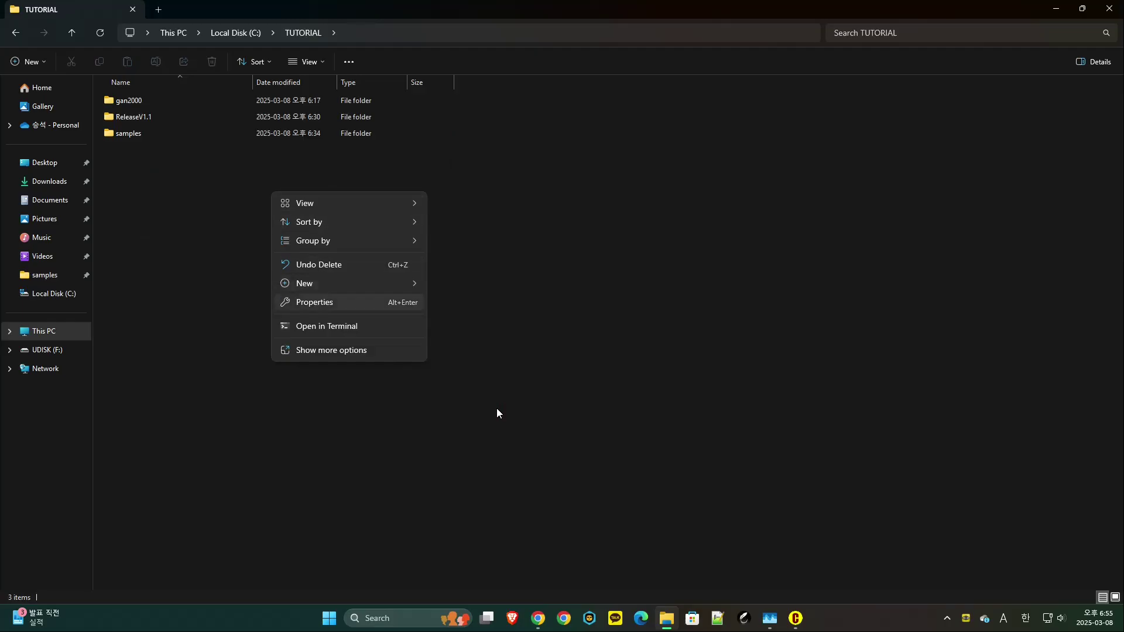
- Create a new folder named clinicalphoto inside C:\TUTORIAL
key("Right")
key("Return")
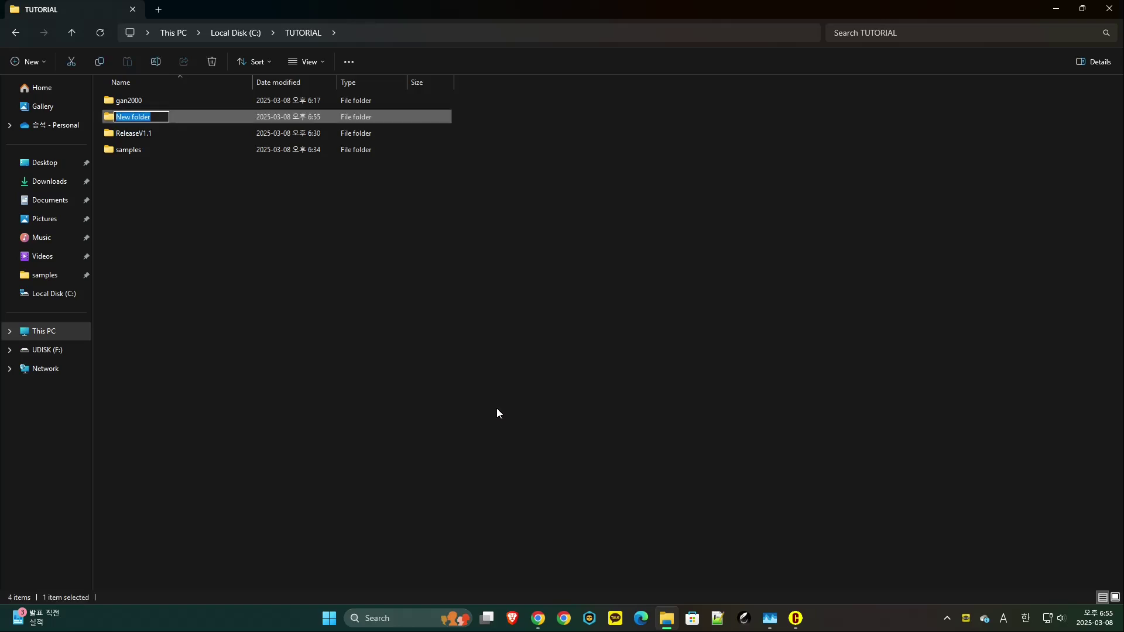
type("clinicalphoto")
key("Return")
left_click(497, 414)
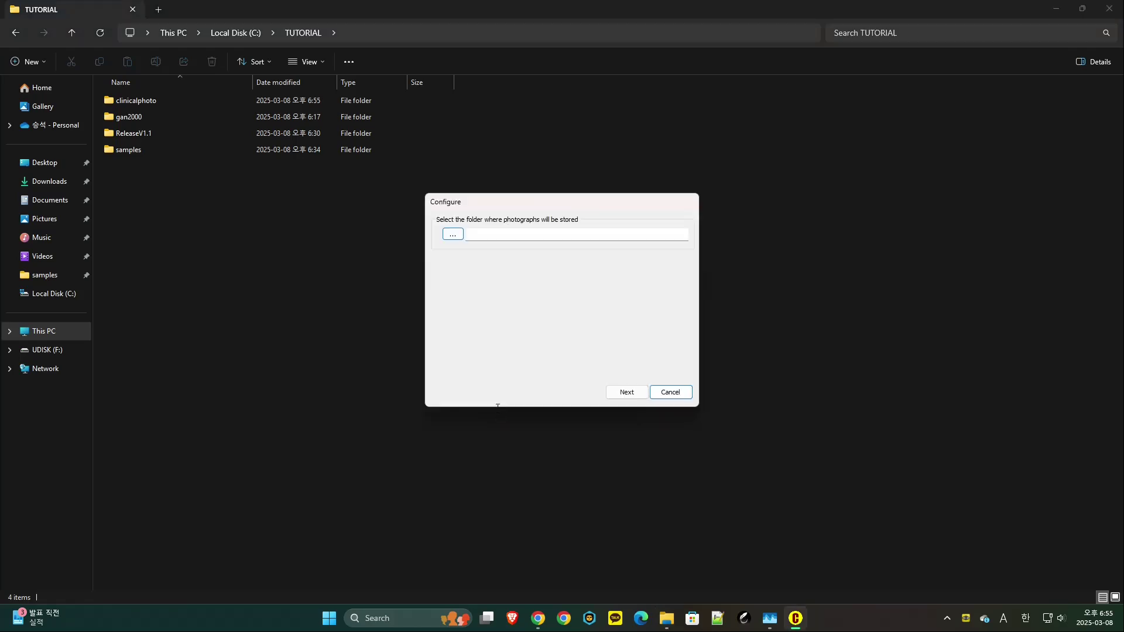
- Choose C:\TUTORIAL\clinicalphoto as the photo storage folder in Configure
key("space")
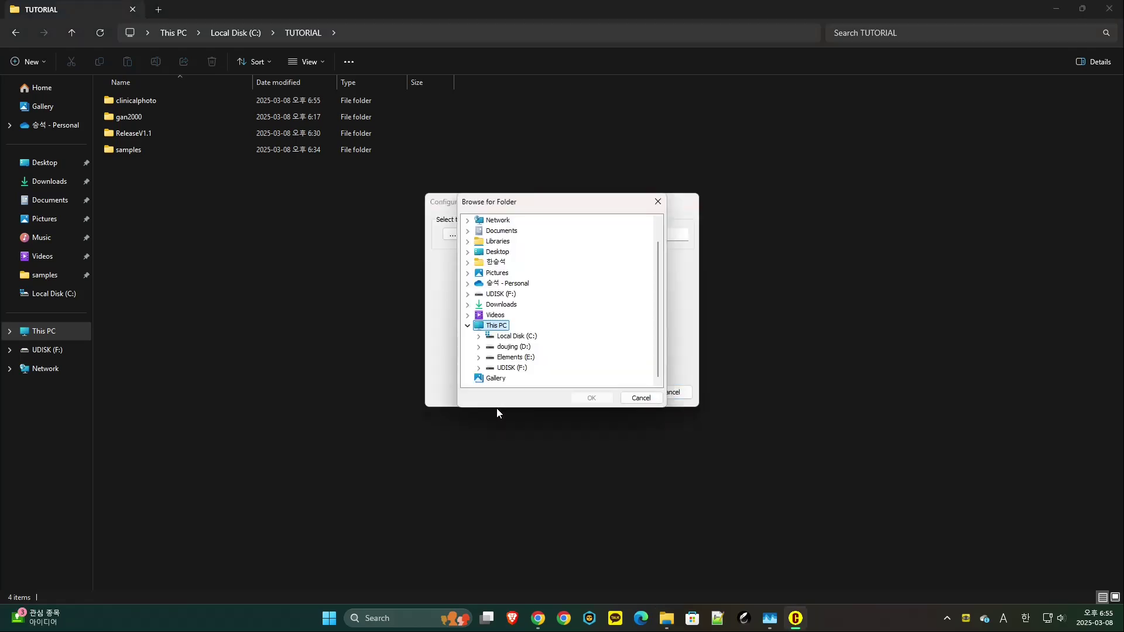
key("Down")
key("Right")
key("t")
key("Right")
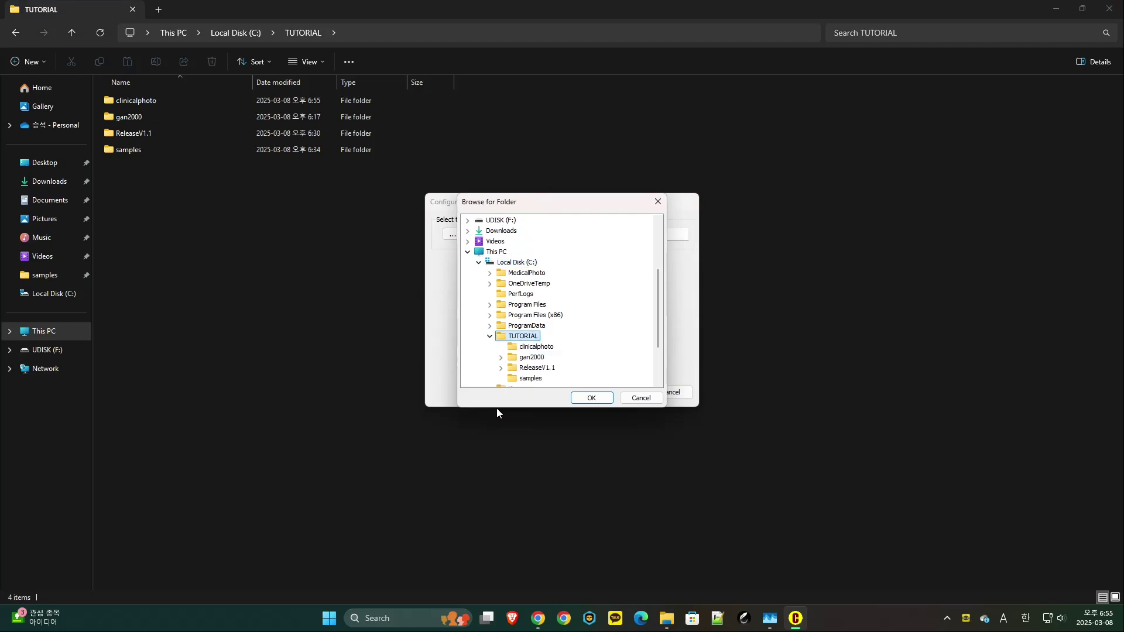
key("Down")
key("Return")
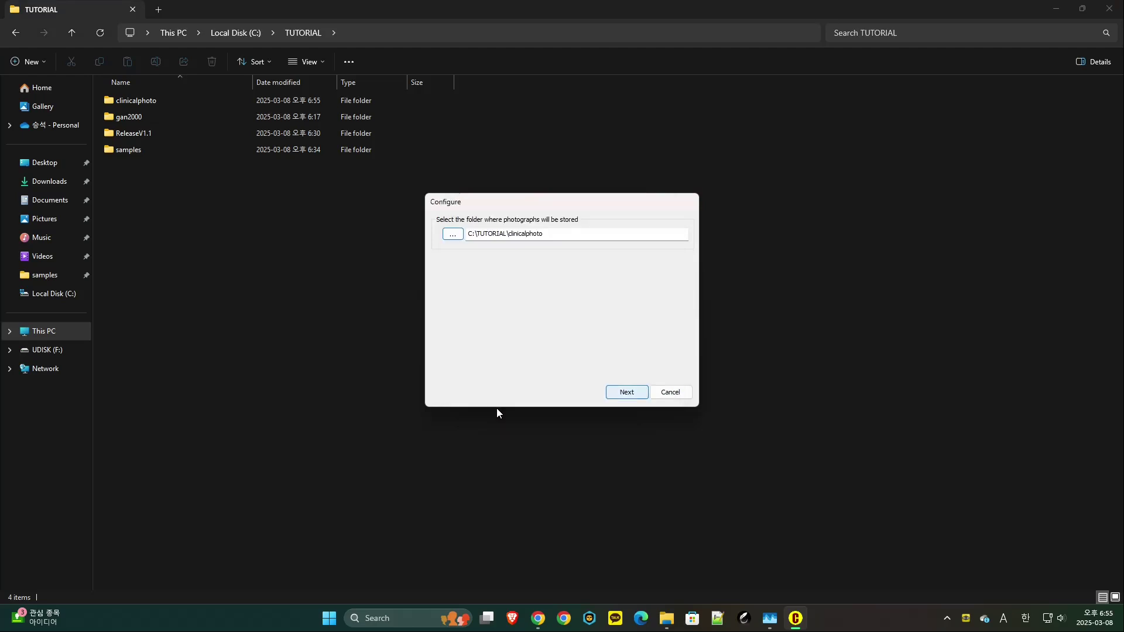
- Build the data and thumbnails, then acknowledge the server IP 10.0.0.146
key("Return")
key("Return")
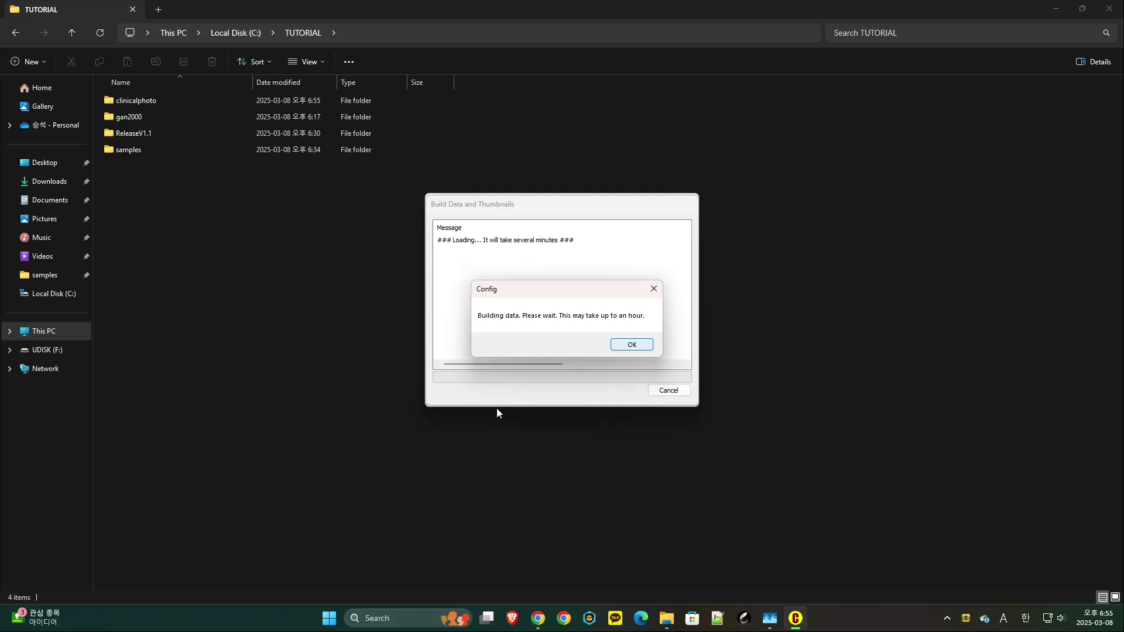
key("Return")
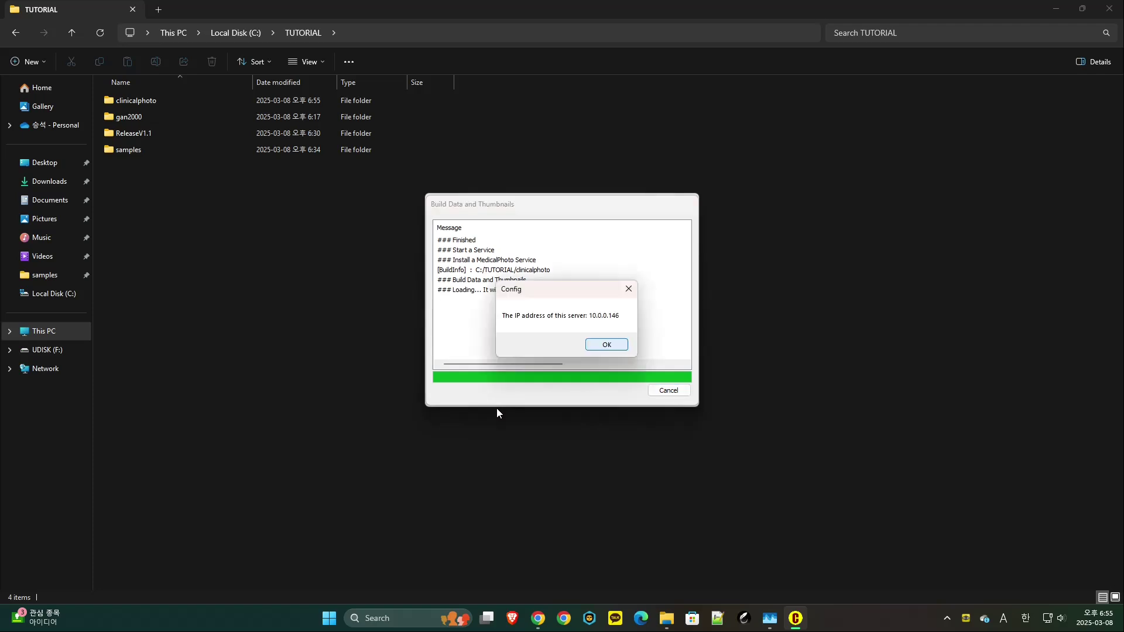
key("Return")
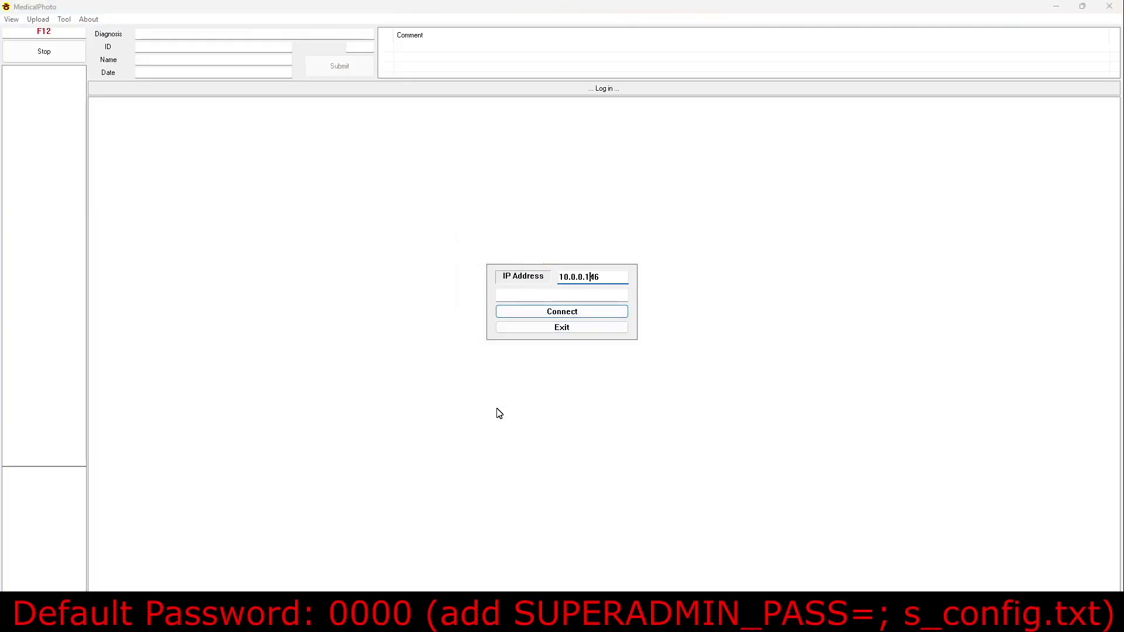
- Enter the account password and log in to MedicalPhoto
key("Tab")
type("0000")
key("Return")
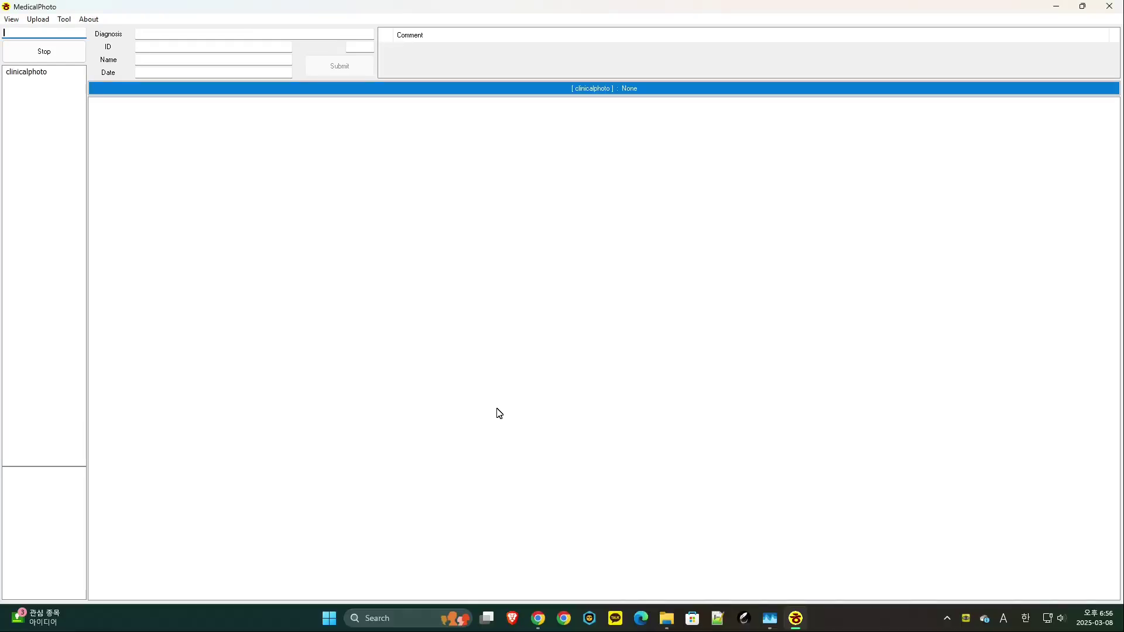
- Select the clinicalphoto archive, start Upload Photograph, and preview the samples folder in File Explorer
key("F12")
key("alt+u")
key("Return")
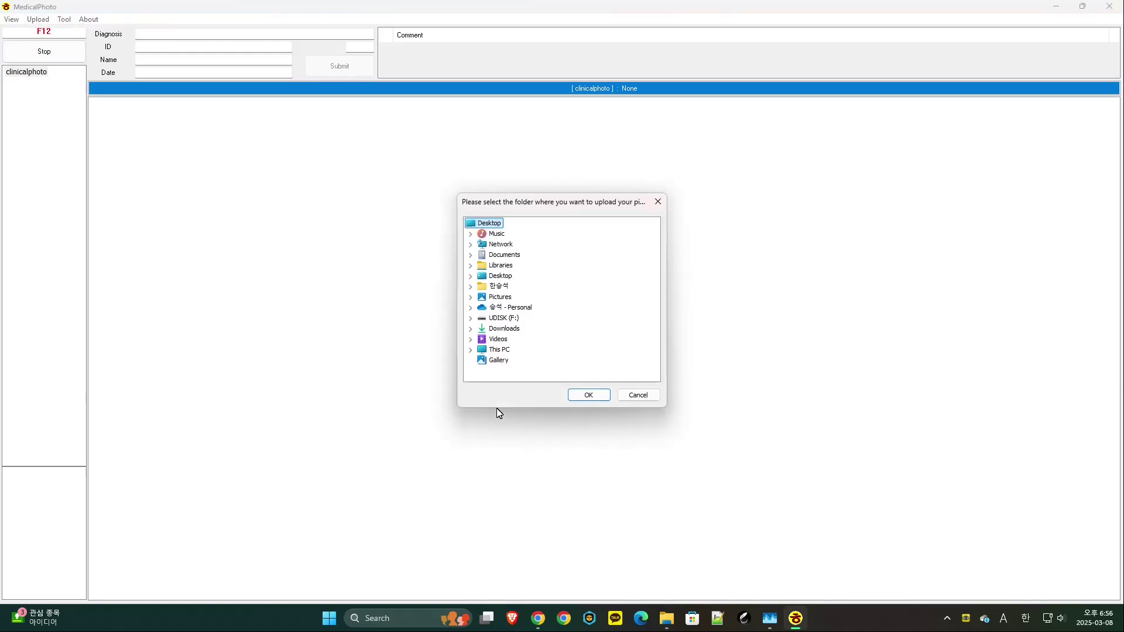
key("alt+Tab")
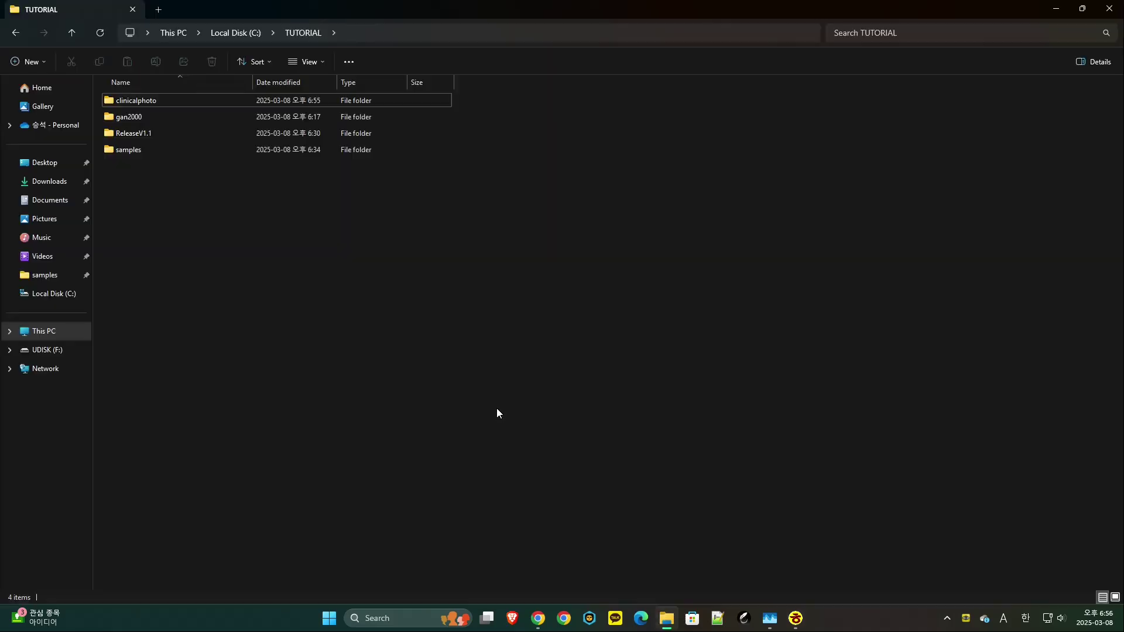
key("Down")
key("Down")
key("Down")
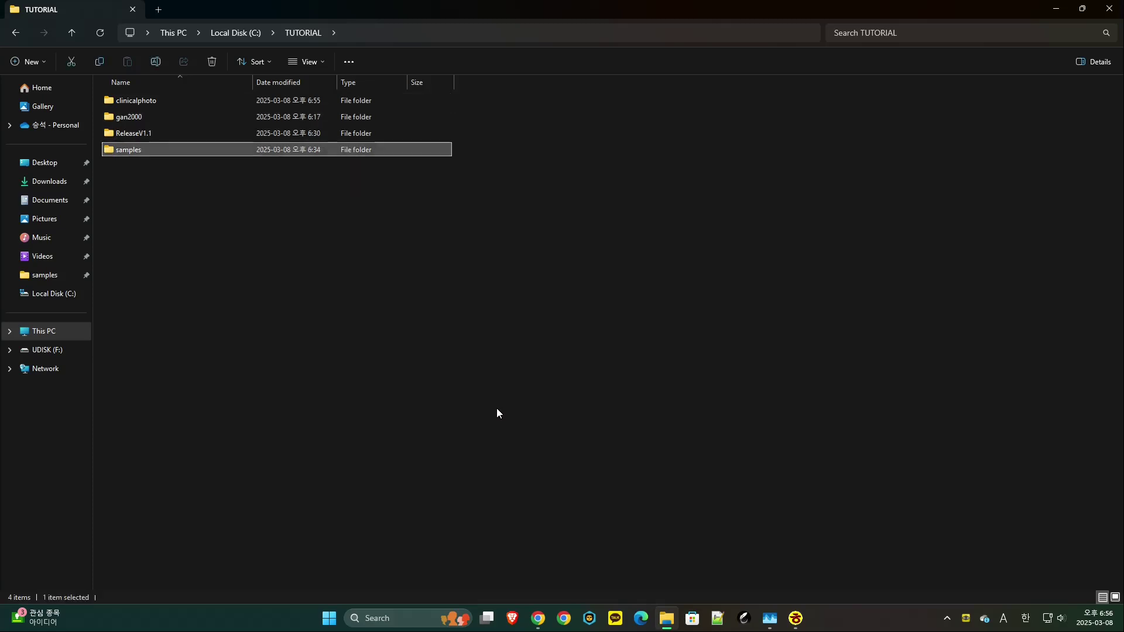
key("Return")
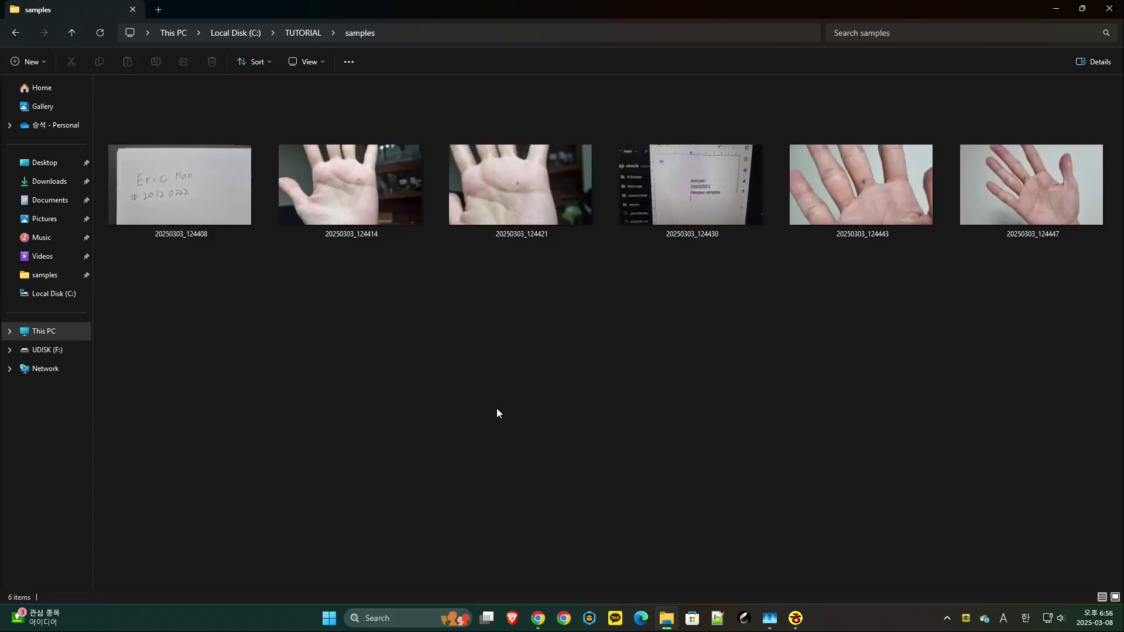
- Pick C:\TUTORIAL\samples as the upload source so its six photos file under 2025-03
key("alt+Tab")
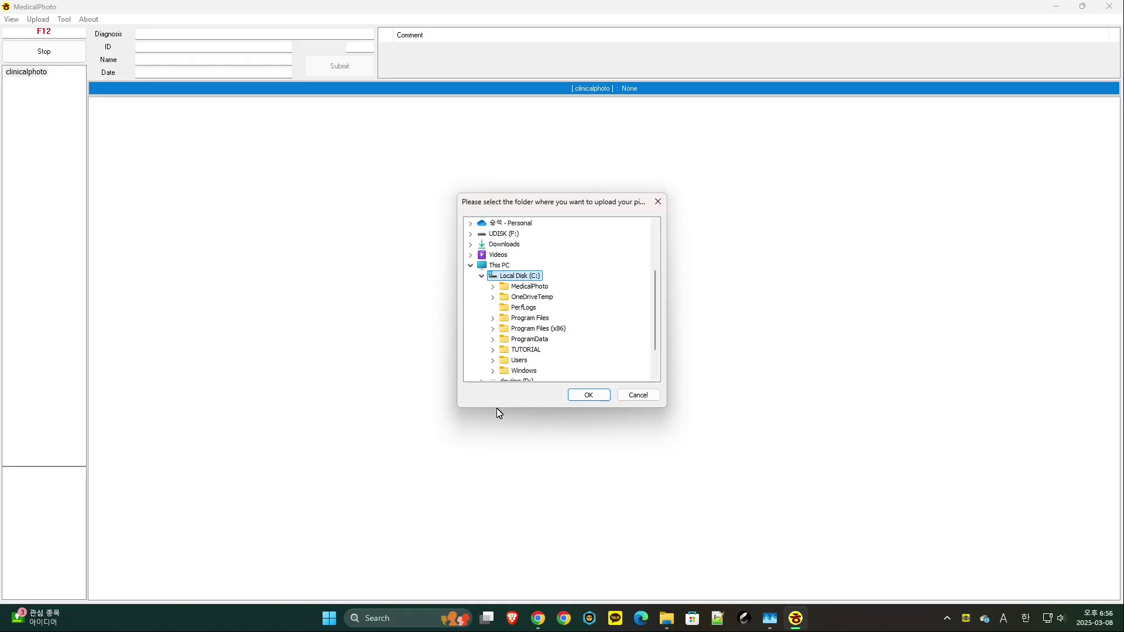
key("t")
key("Right")
key("s")
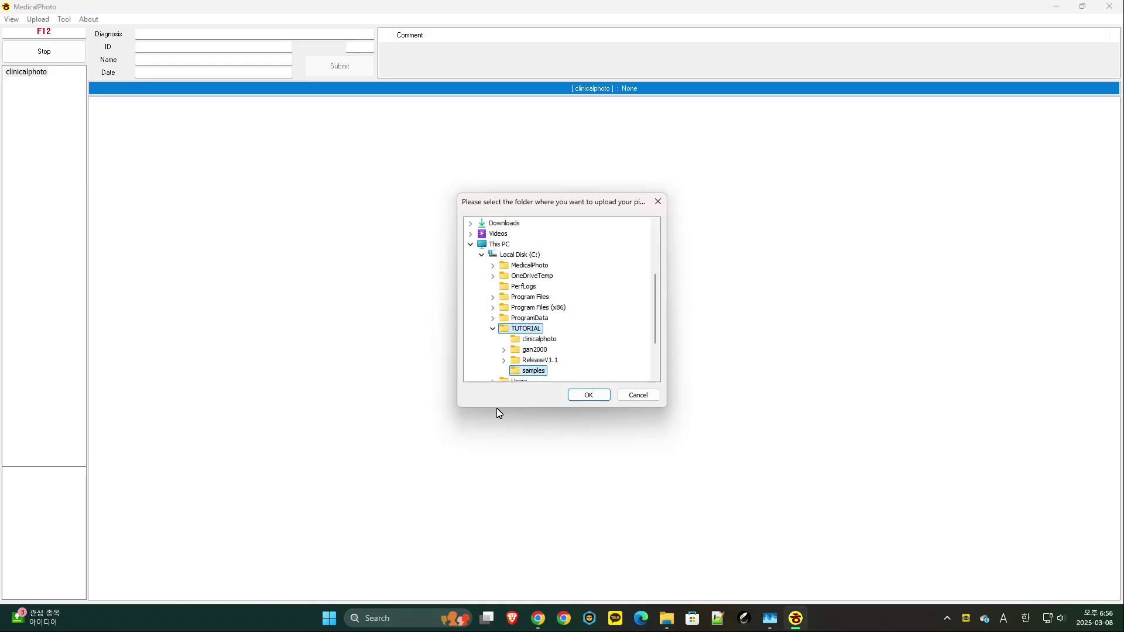
key("Return")
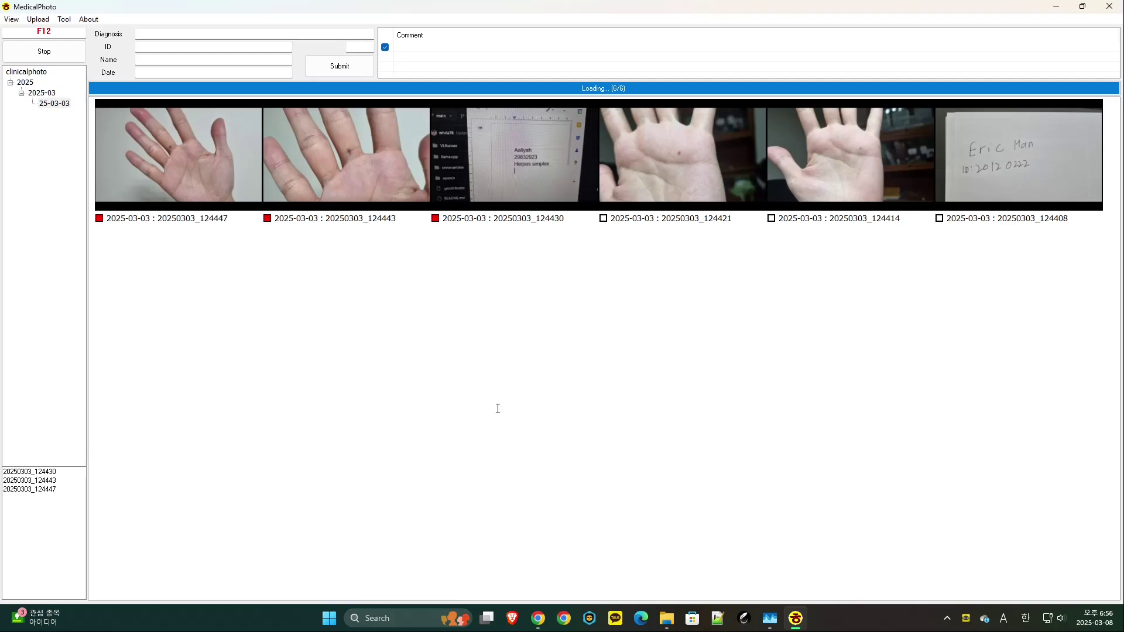
- Apply the patient's ID and name to the three selected photos
type("1234")
key("Tab")
type("smith")
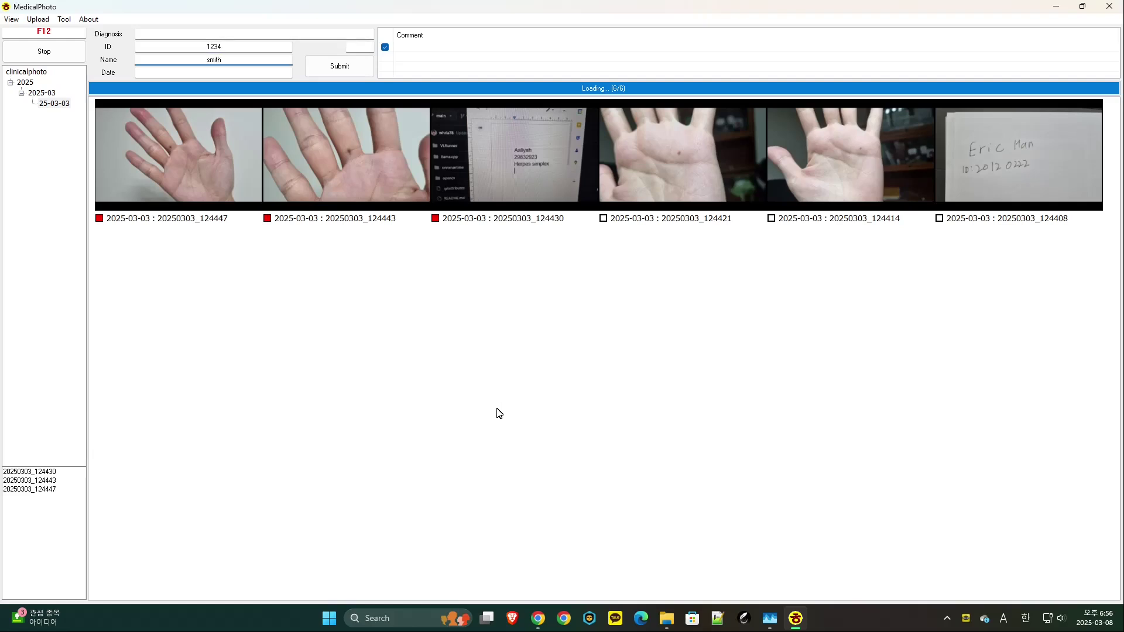
key("Return")
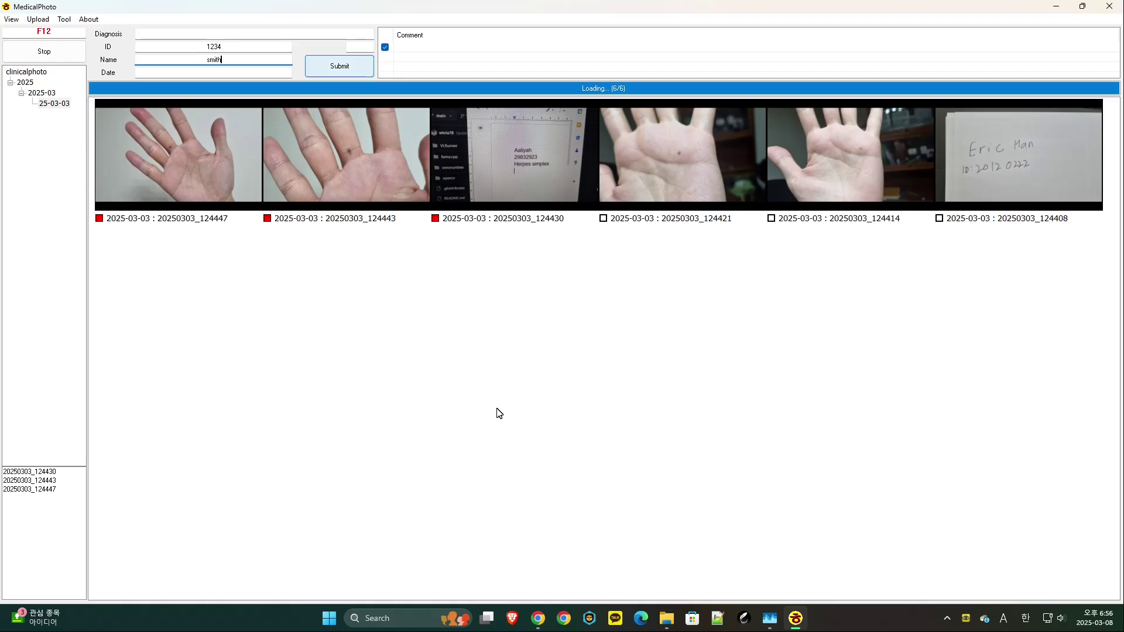
- Set the diagnosis Contact dermatitis (L23) on those photos, then go to C:\TUTORIAL in File Explorer
key("Tab")
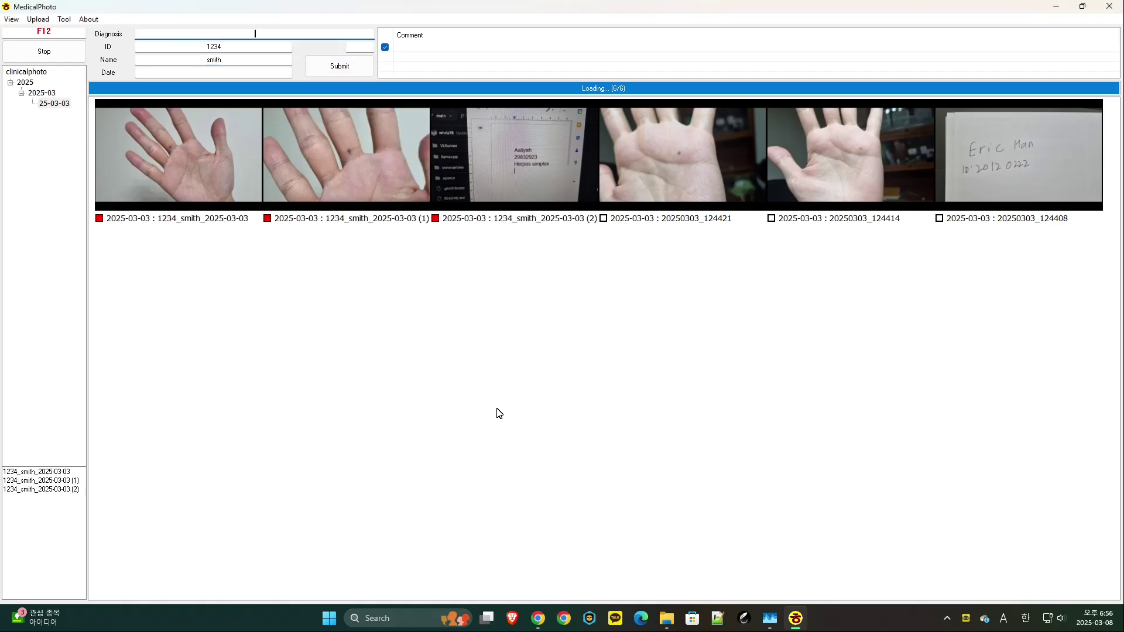
type("contact")
key("Escape")
key("Return")
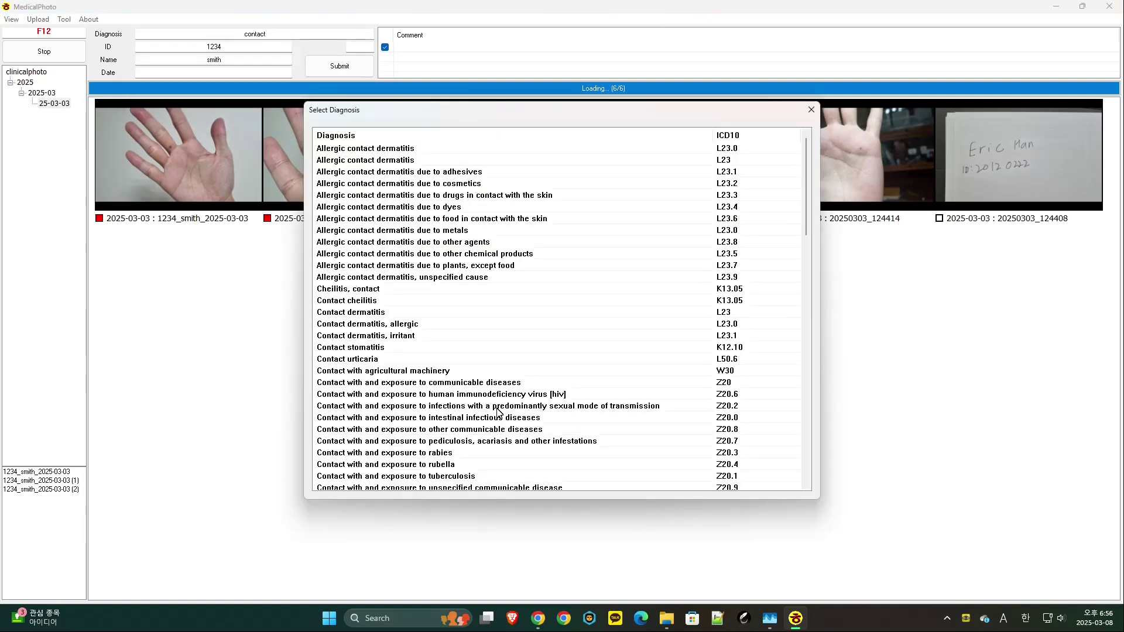
key("Return")
key("Return")
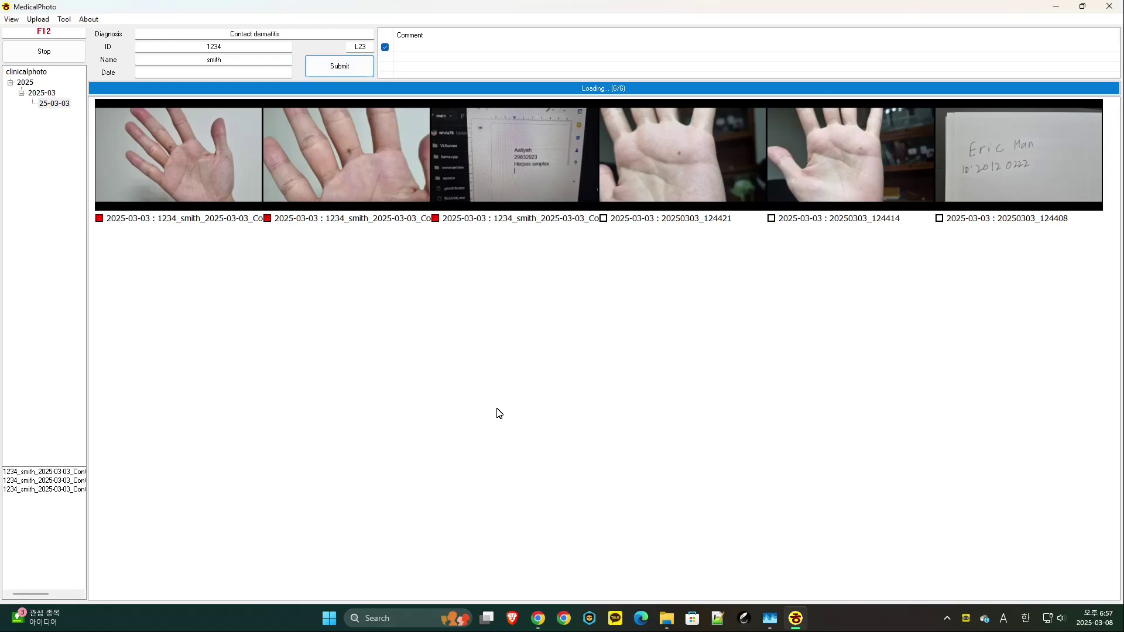
key("alt+Tab")
key("alt+Up")
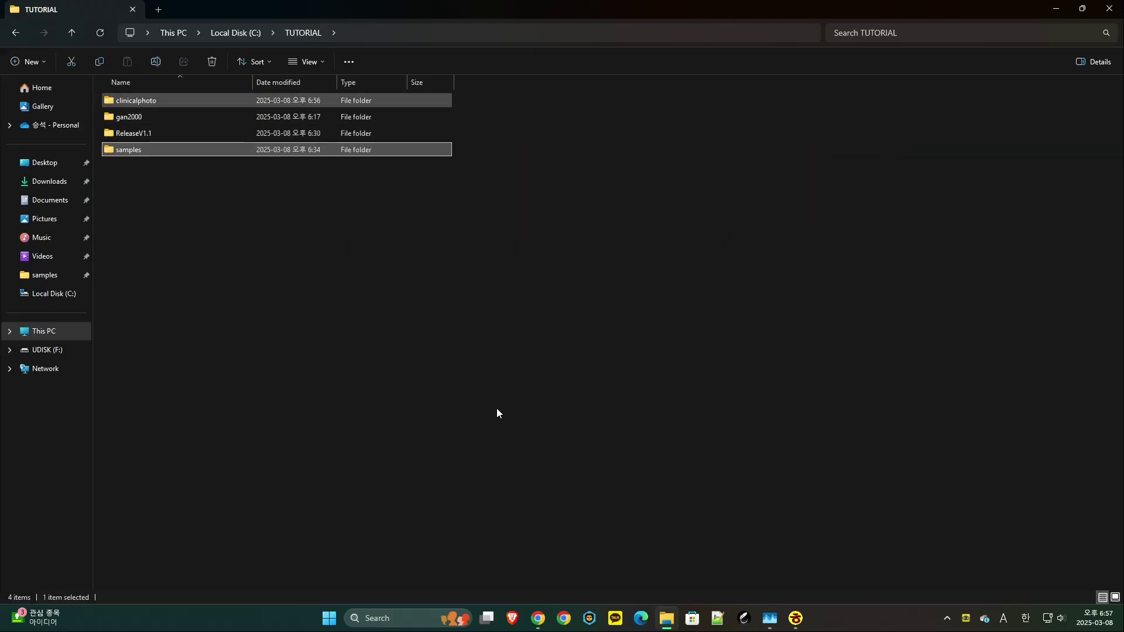
- Browse clinicalphoto > 2025 > 2025-03 > 25-03-03 to check the Contact dermatitis_L23 renamed photos
key("Return")
key("Return")
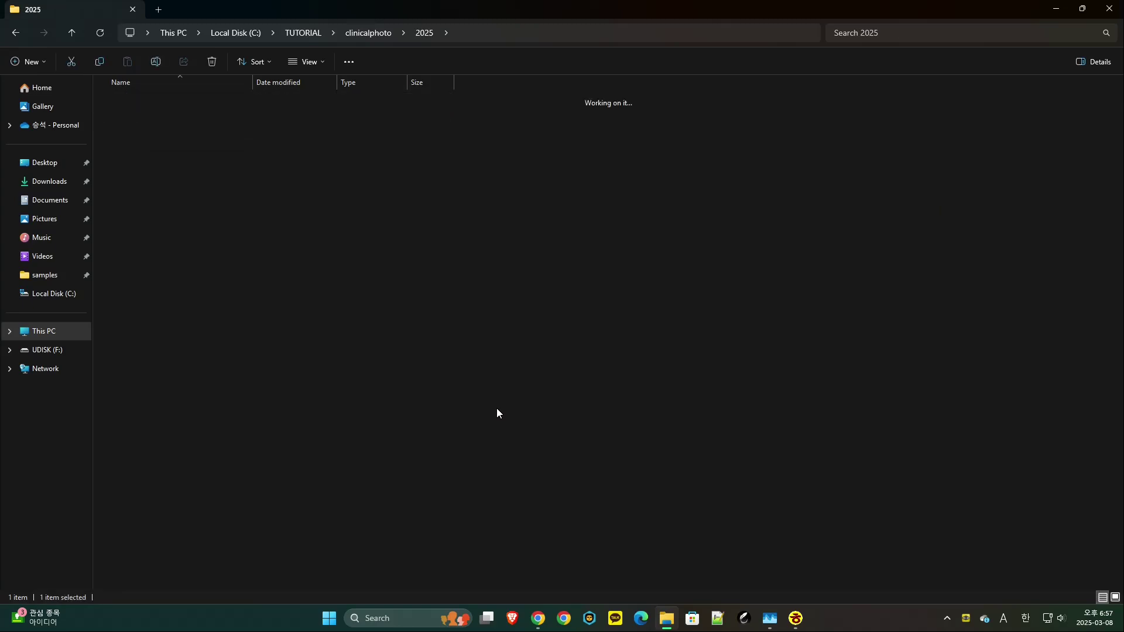
key("Return")
key("Return")
key("Right")
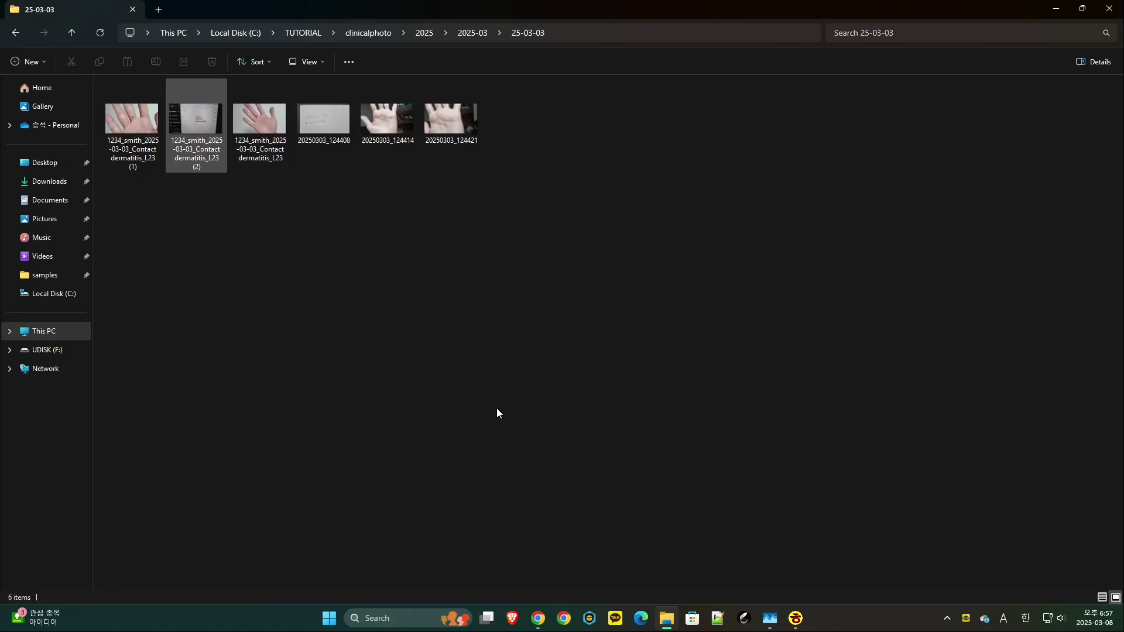
key("Left")
key("Right")
key("Right")
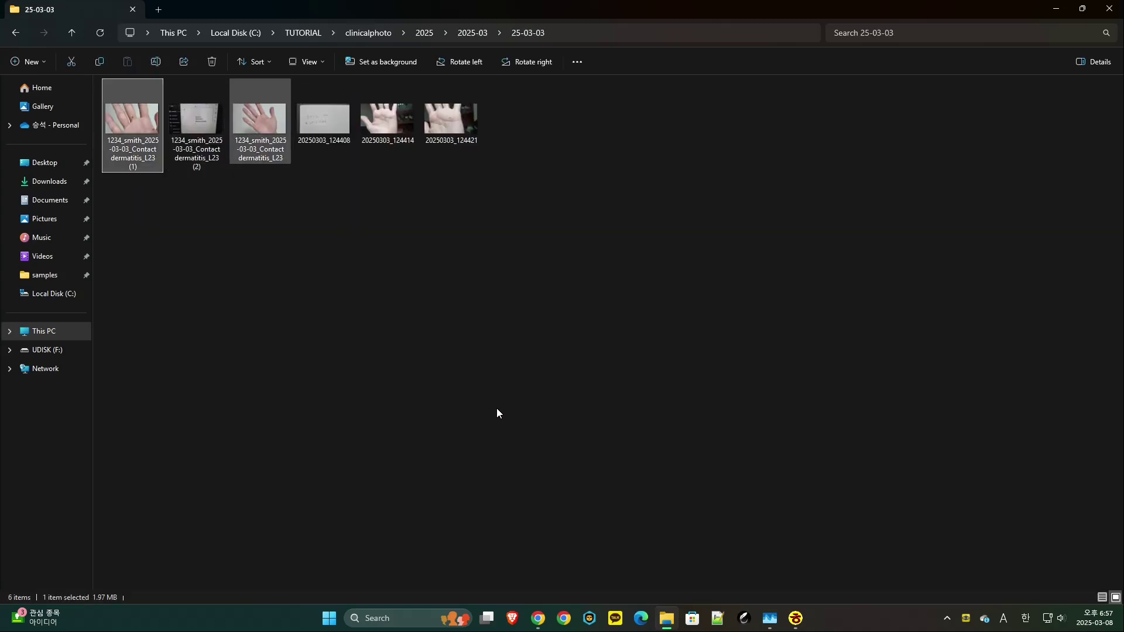
left_click(498, 413)
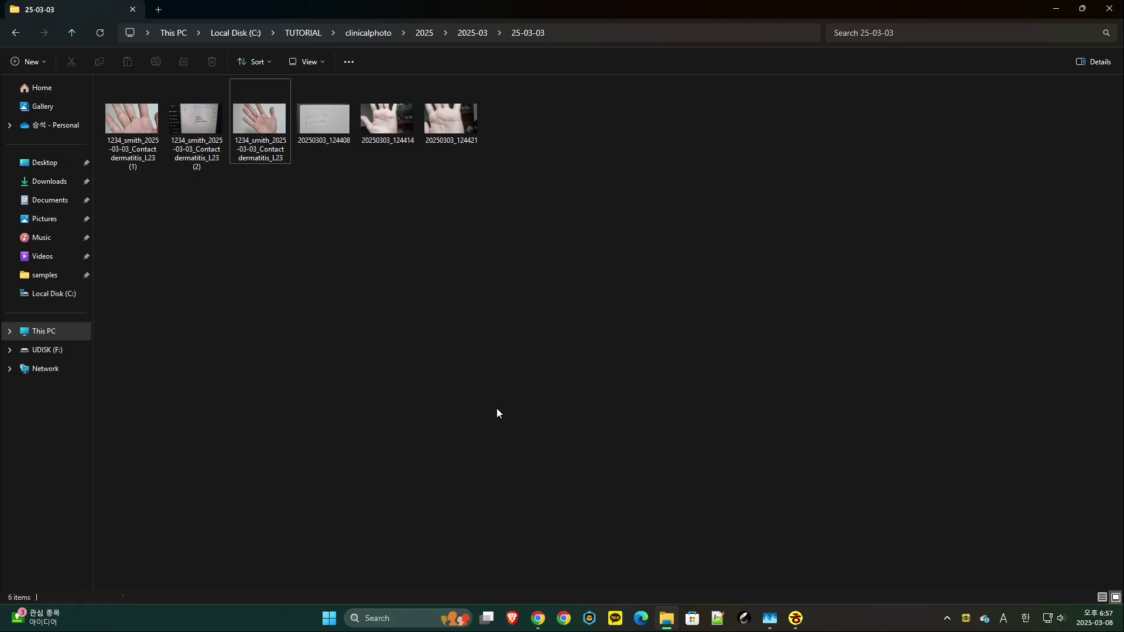
key("F12")
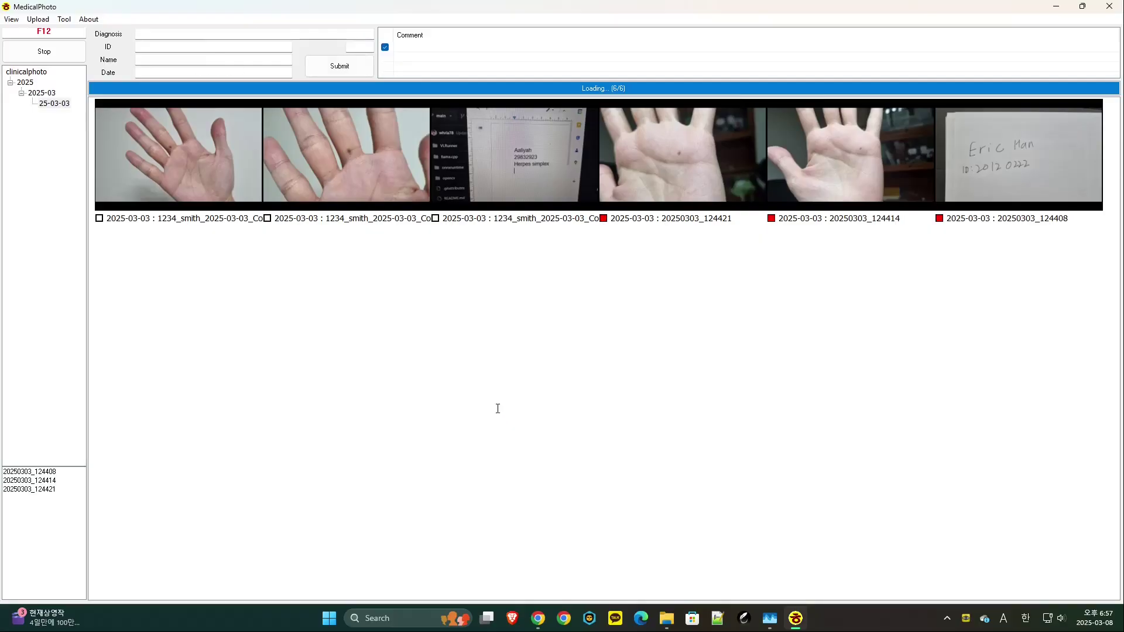
- Give the remaining three photos the botox injection diagnosis and check their renamed files in Explorer
type("bolox injection")
key("Tab")
key("Return")
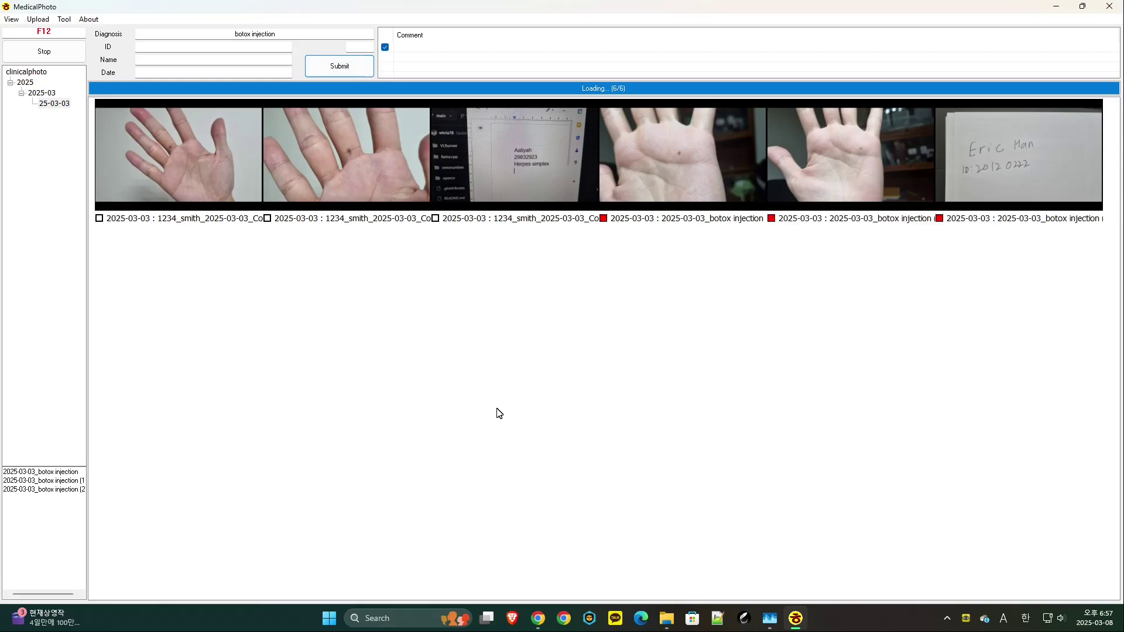
key("alt+Tab")
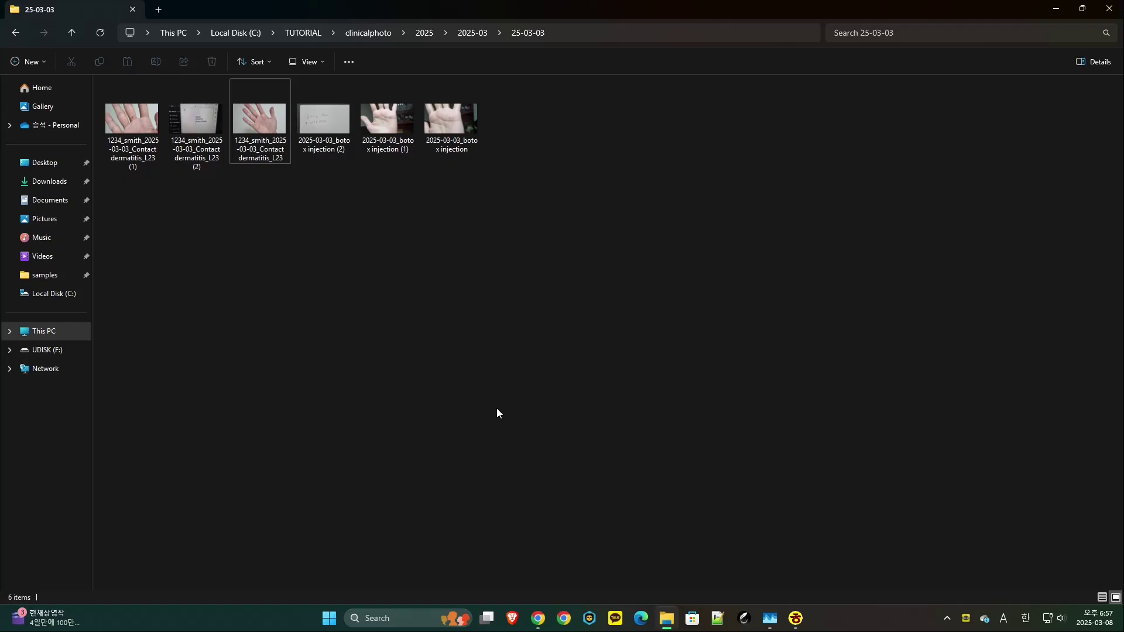
key("Right")
key("Right")
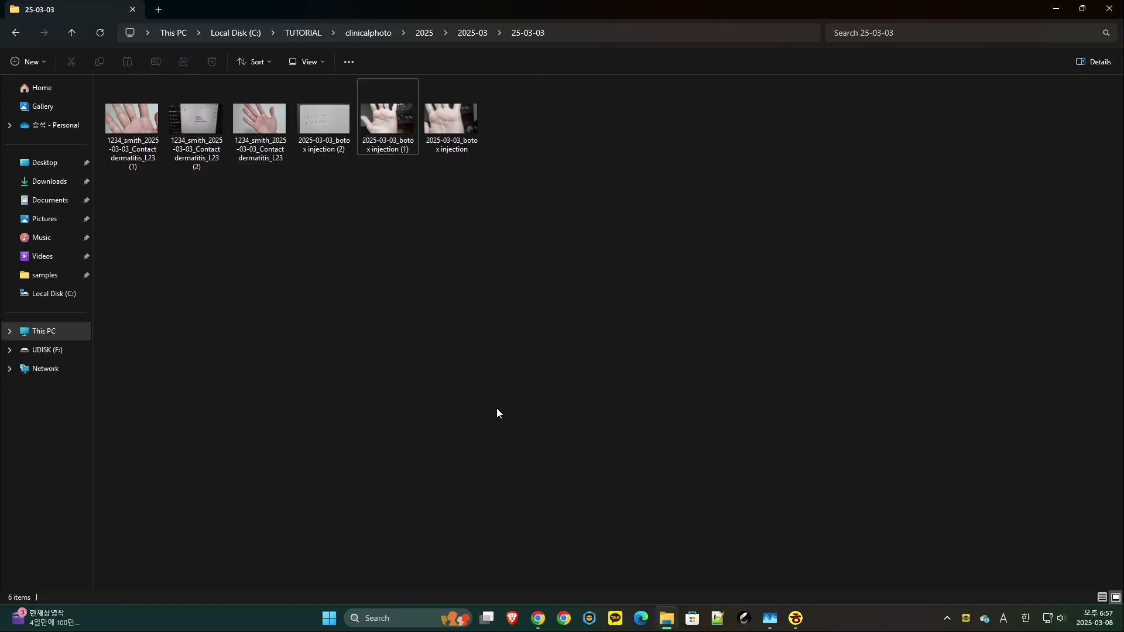
key("alt+Tab")
- Review the Tool > User Diagnosis list, then quit MedicalPhoto
key("alt+t")
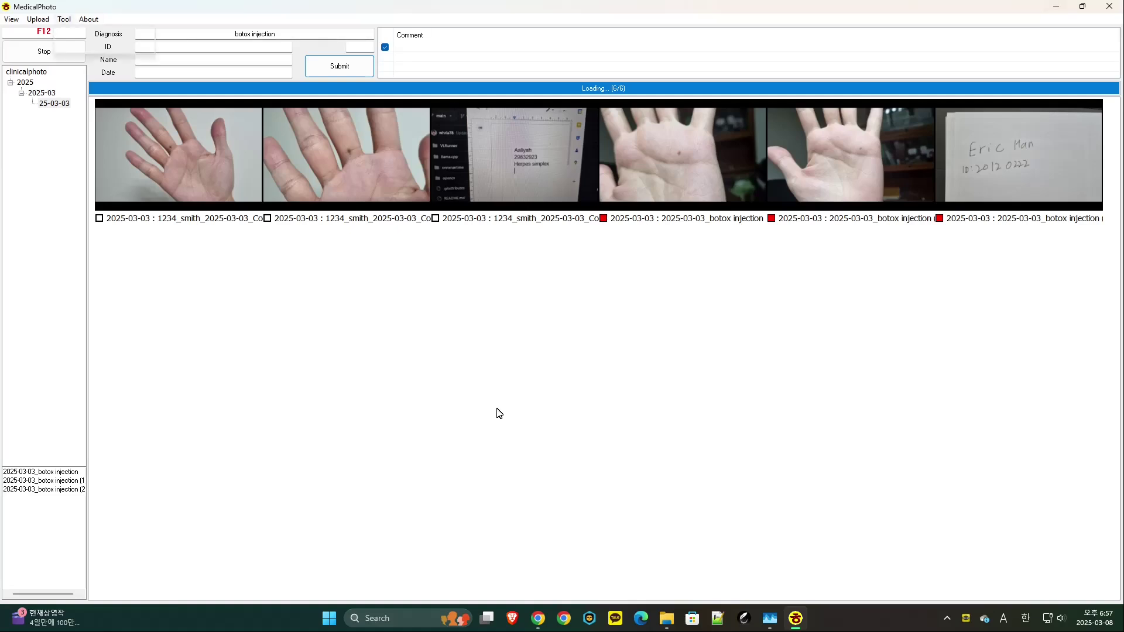
key("Return")
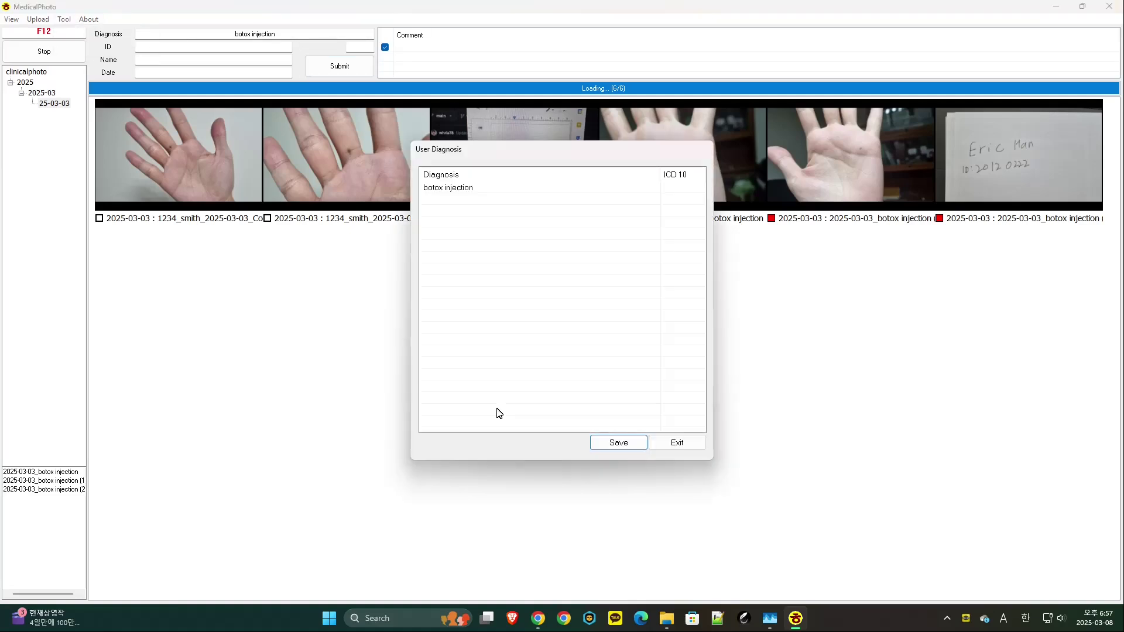
key("Tab")
key("Return")
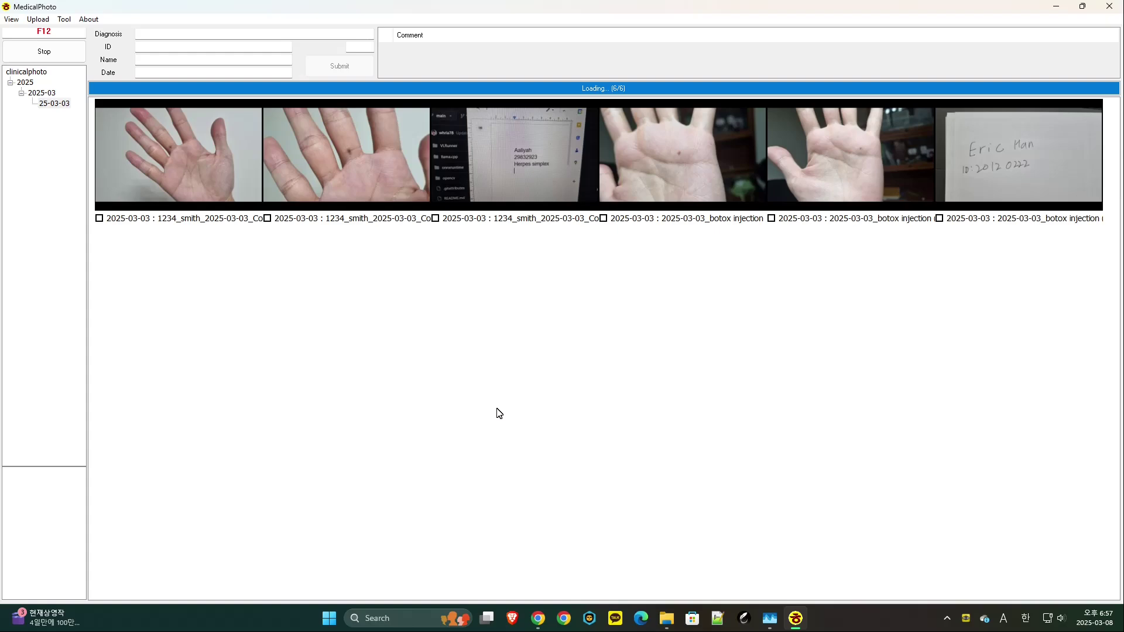
key("alt+F4")
key("Return")
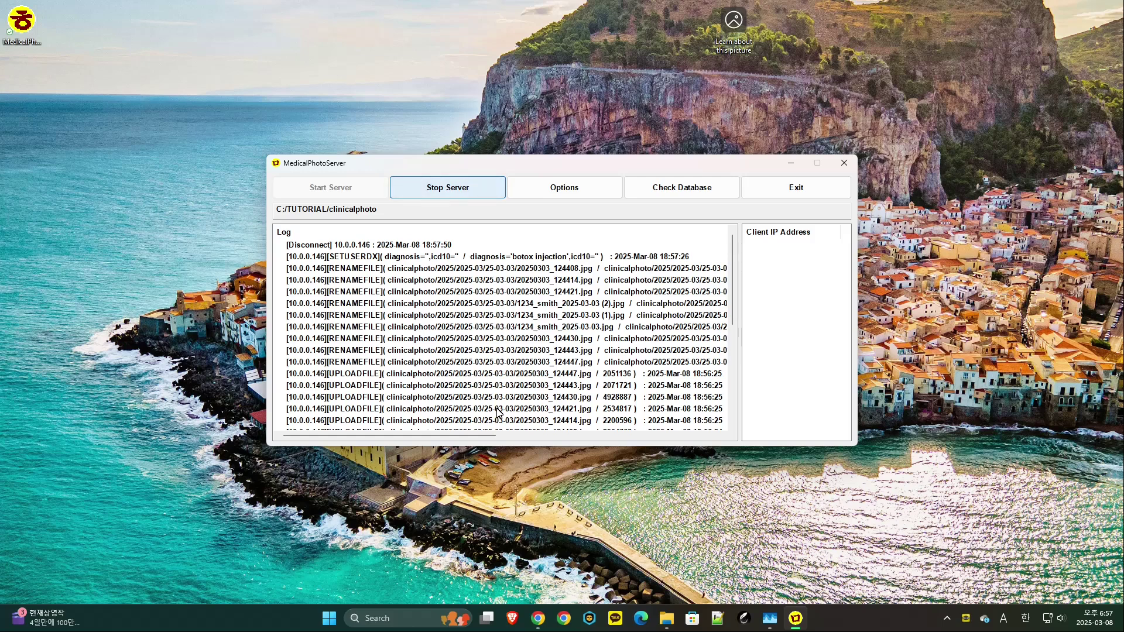
- Stop the photo server, open its configuration, and inspect gan2000's malignantmelanoma and melanocyticnevus folders
key("space")
key("Tab")
key("space")
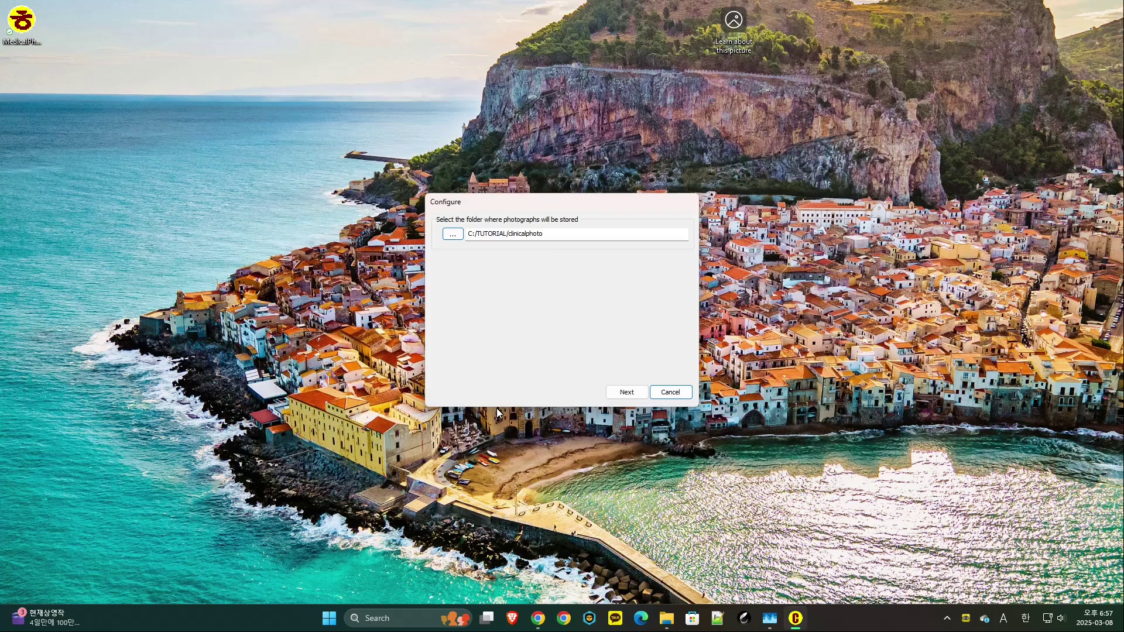
key("space")
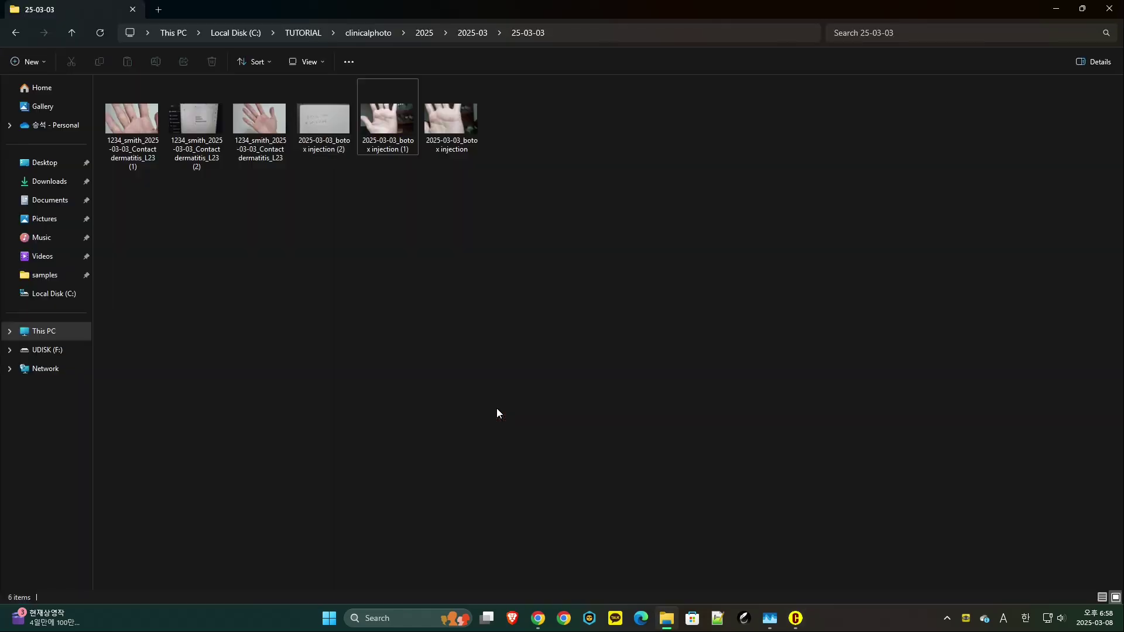
left_click(303, 33)
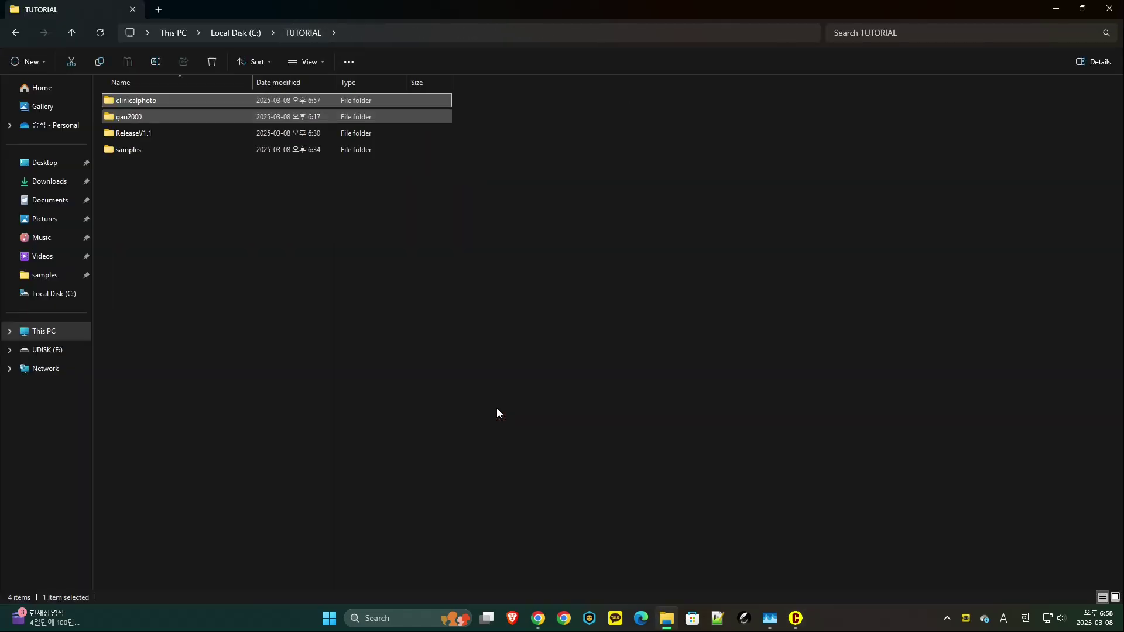
double_click(129, 117)
double_click(146, 100)
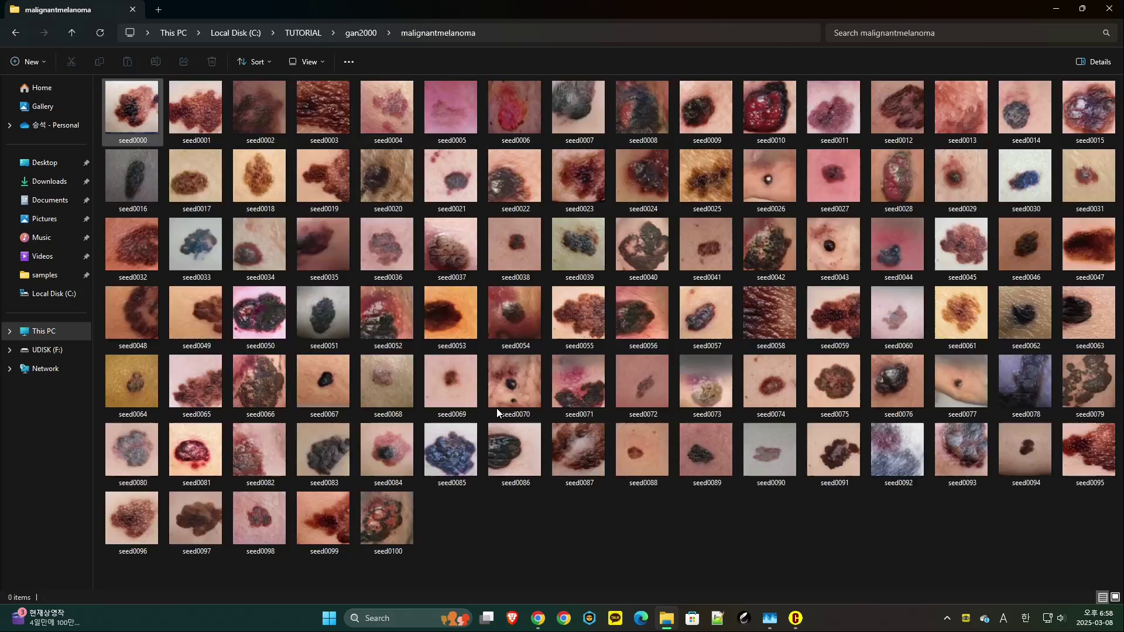
left_click(361, 33)
double_click(144, 117)
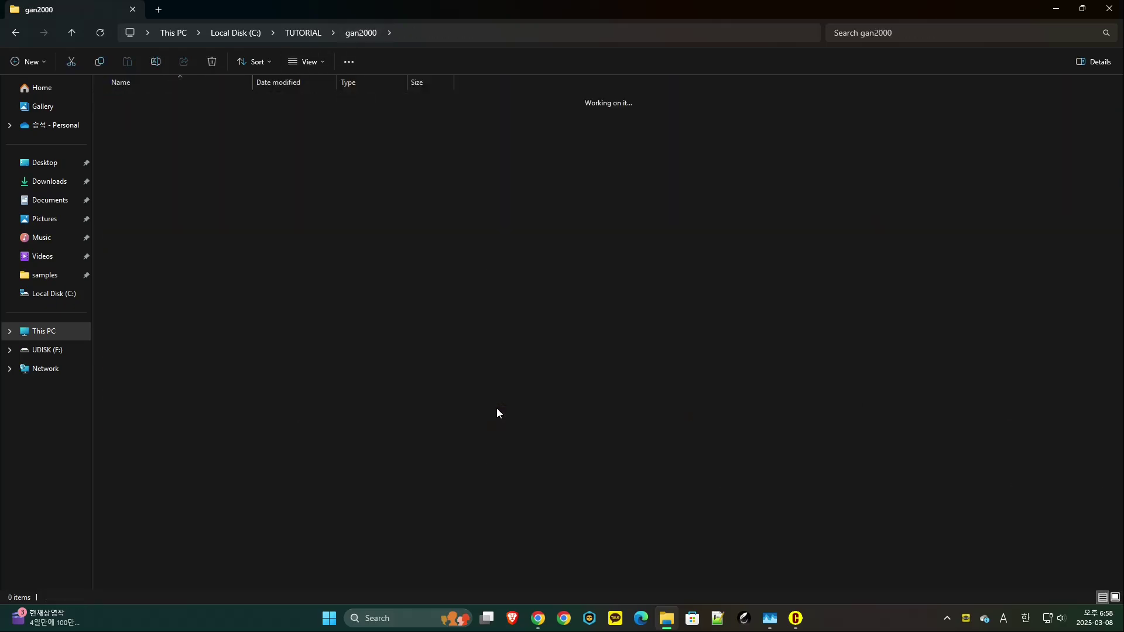
left_click(303, 33)
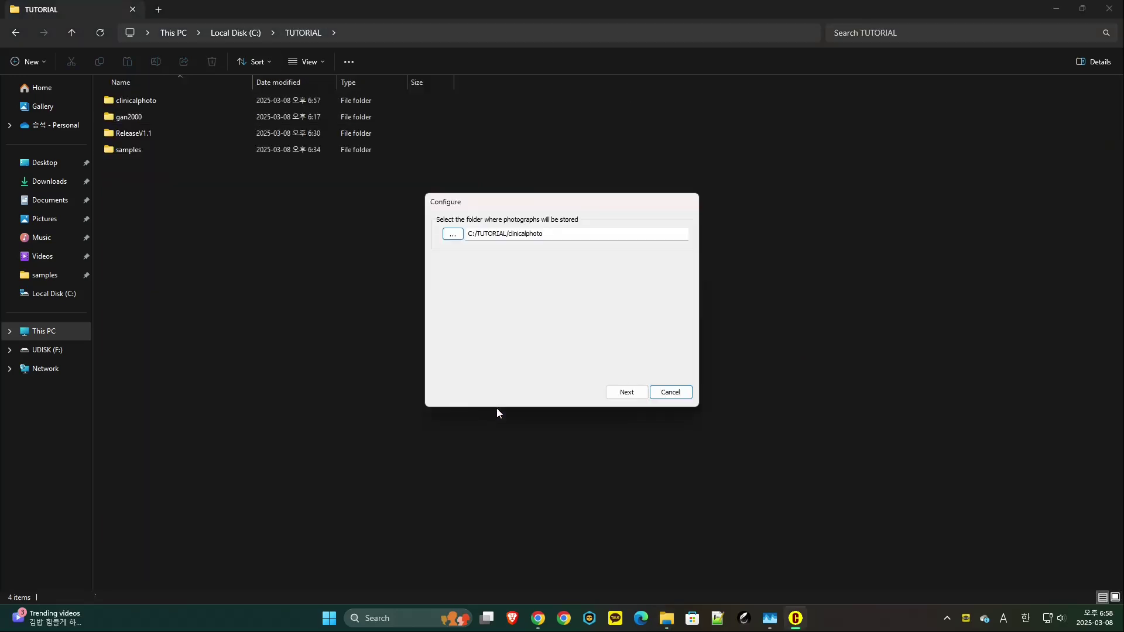
- Set C:\TUTORIAL\gan2000 as the photo storage folder
key("space")
key("Down")
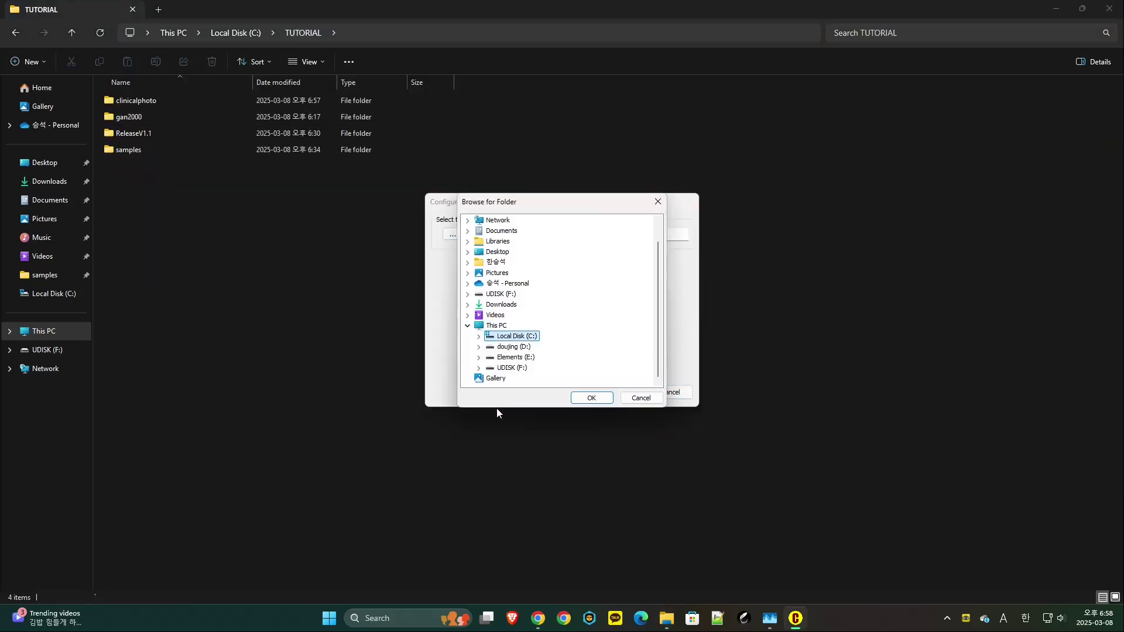
key("Right")
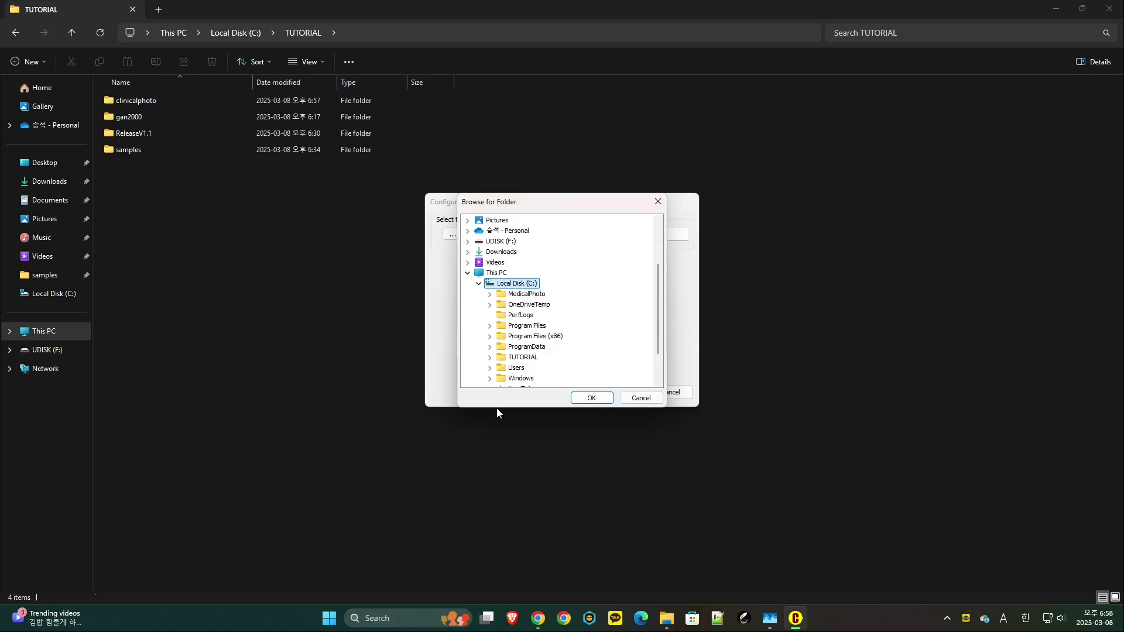
key("t")
key("Right")
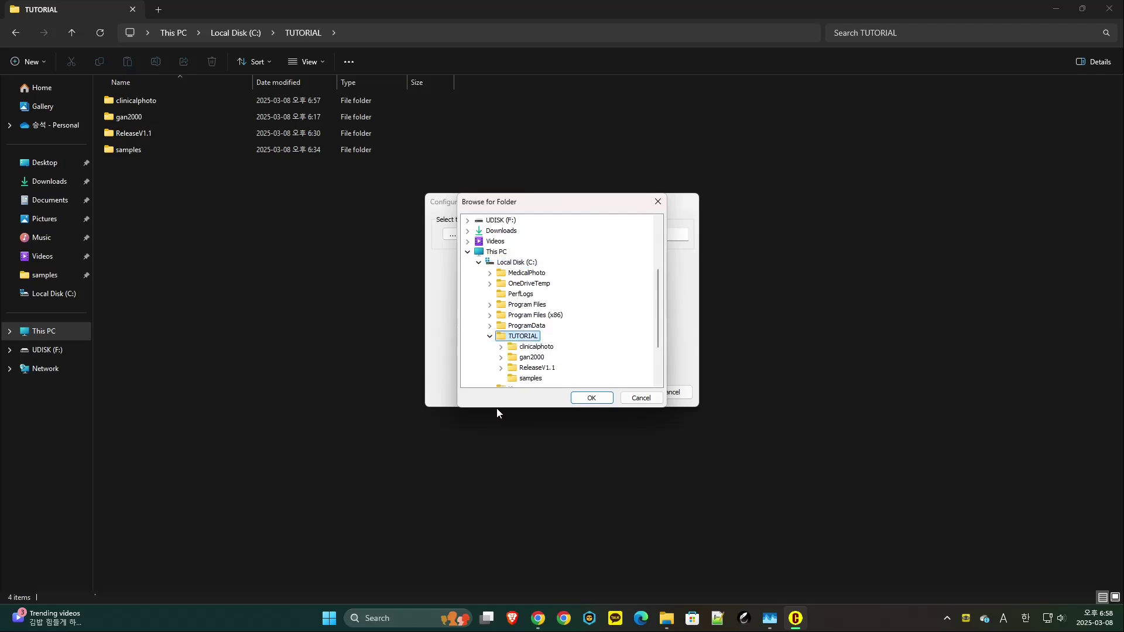
key("g")
key("Right")
key("Tab")
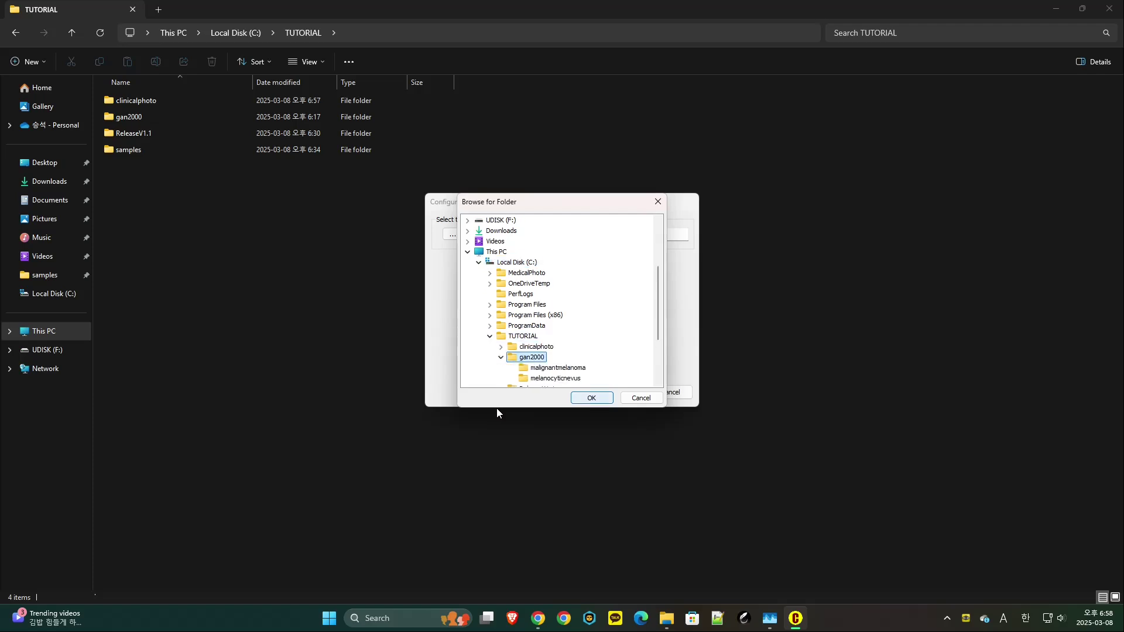
key("space")
- Build the data while declining thumbnail generation, and dismiss the IP-address message
key("Return")
key("Return")
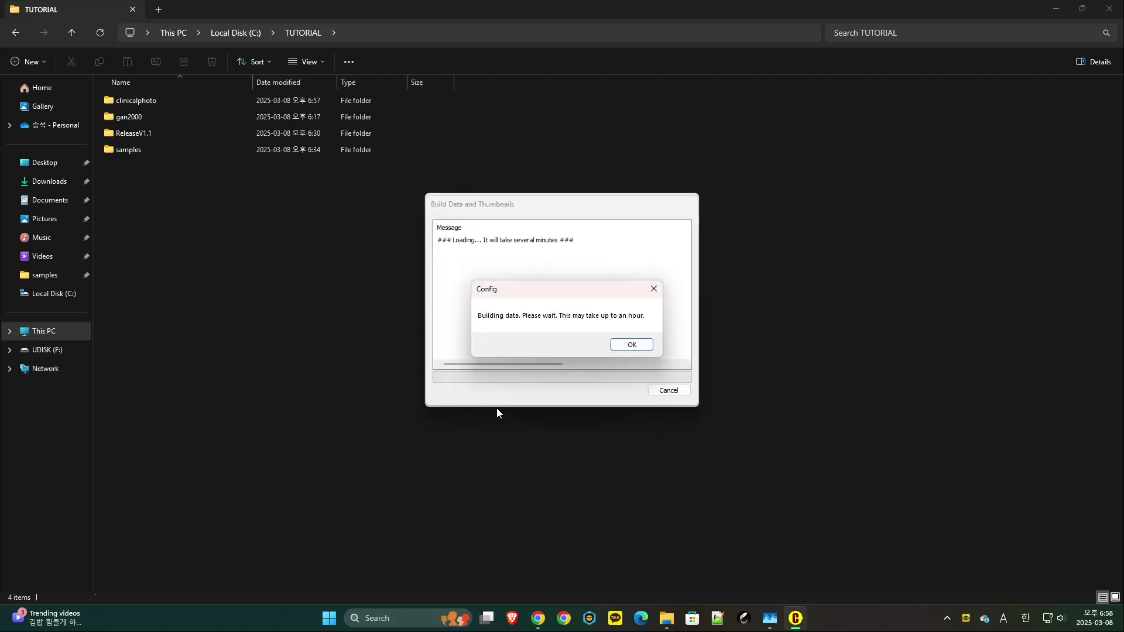
key("Return")
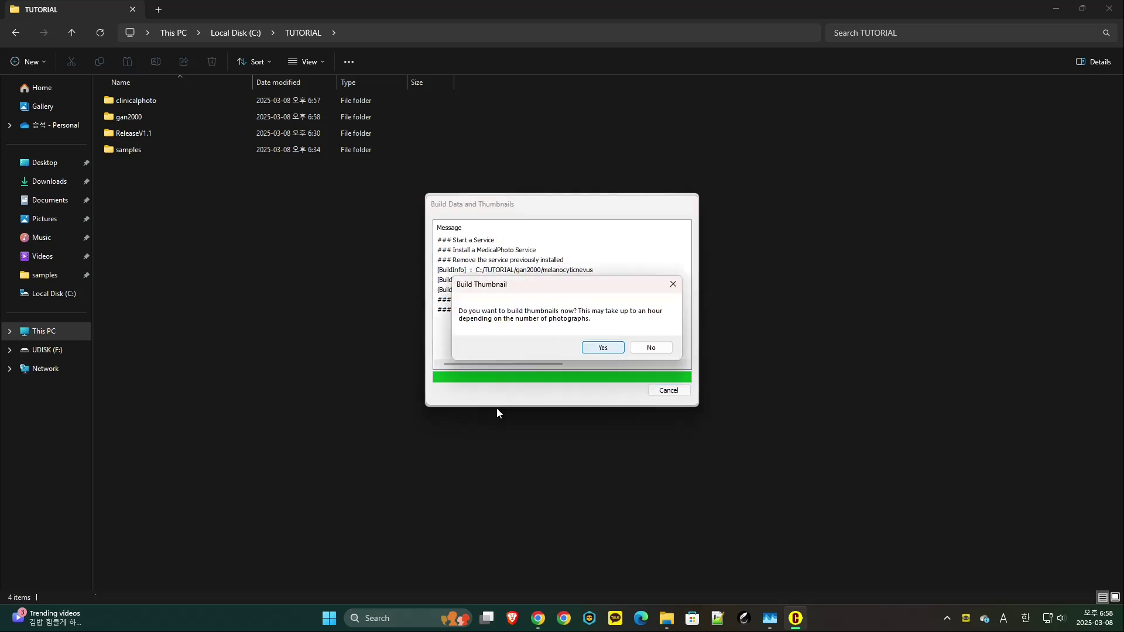
key("Tab")
key("Return")
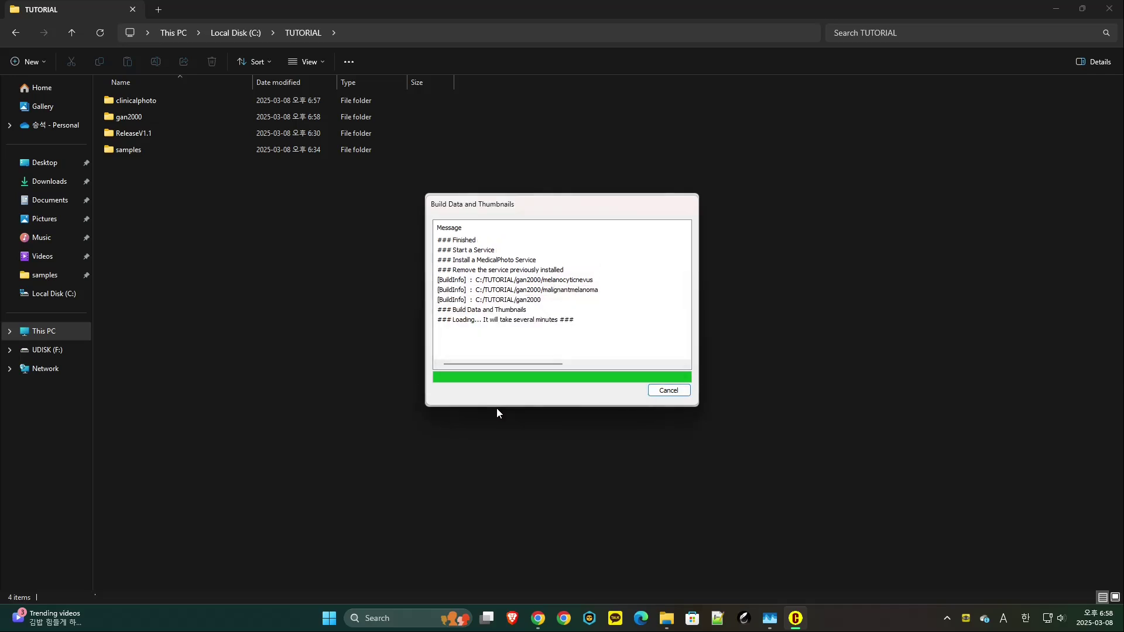
key("Return")
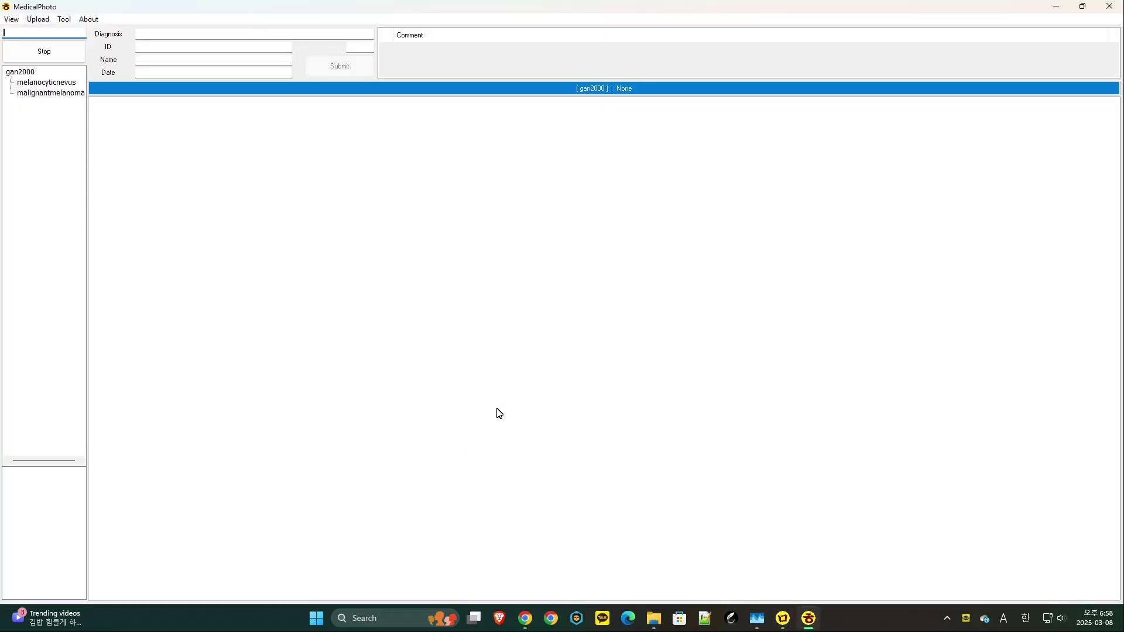
- Upload C:\TUTORIAL\samples into gan2000 under 2025-03, then exit MedicalPhoto
key("F12")
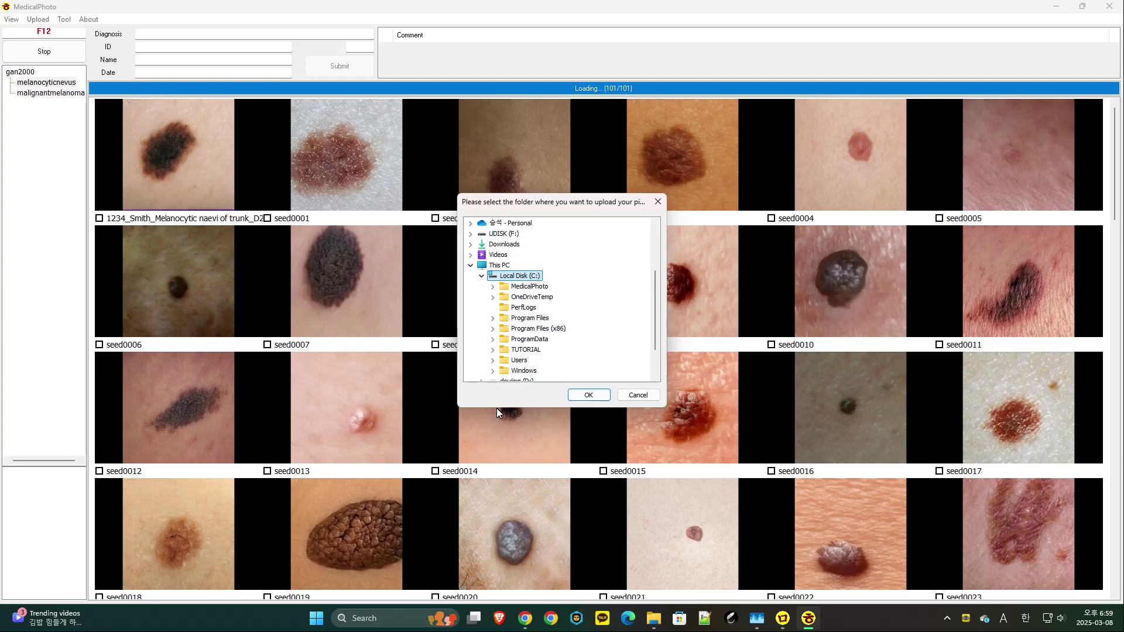
key("s")
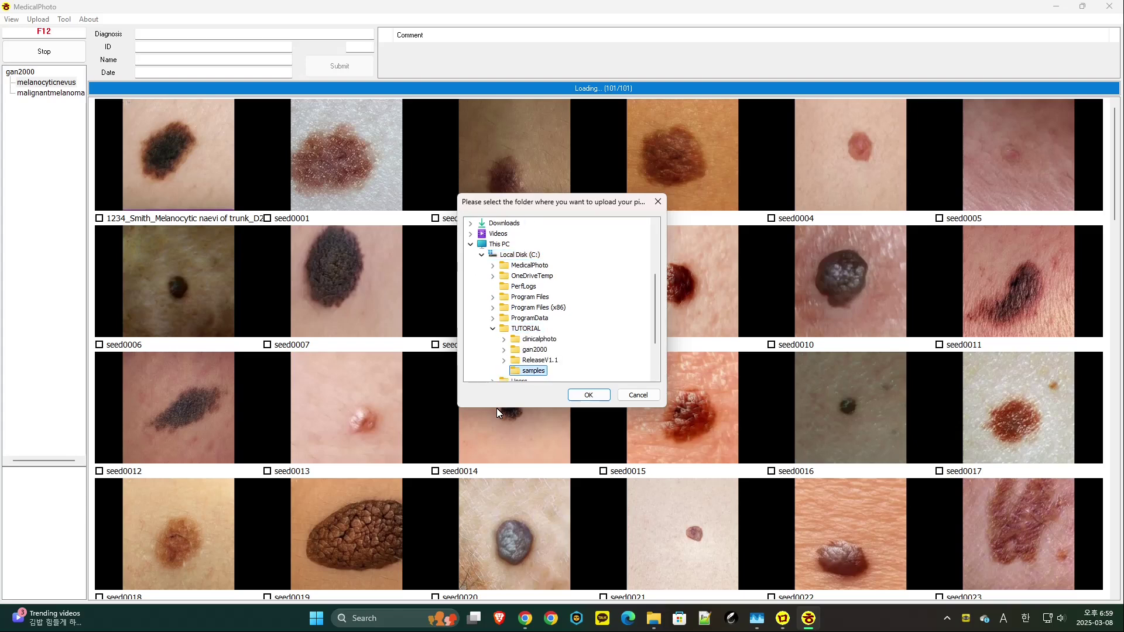
key("Return")
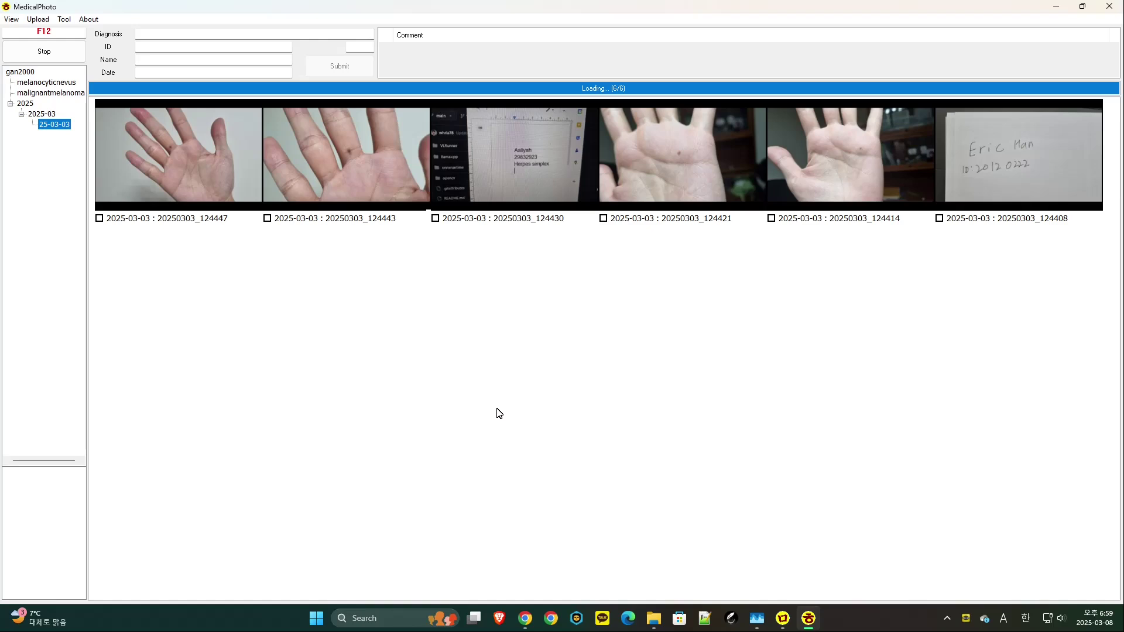
key("alt+F4")
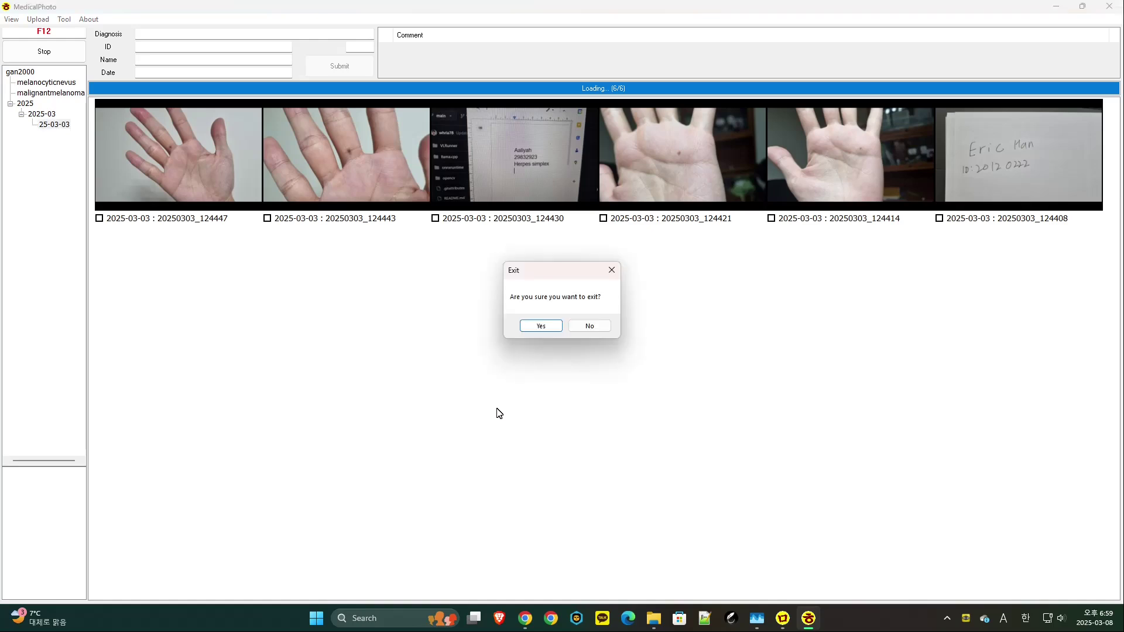
key("Return")
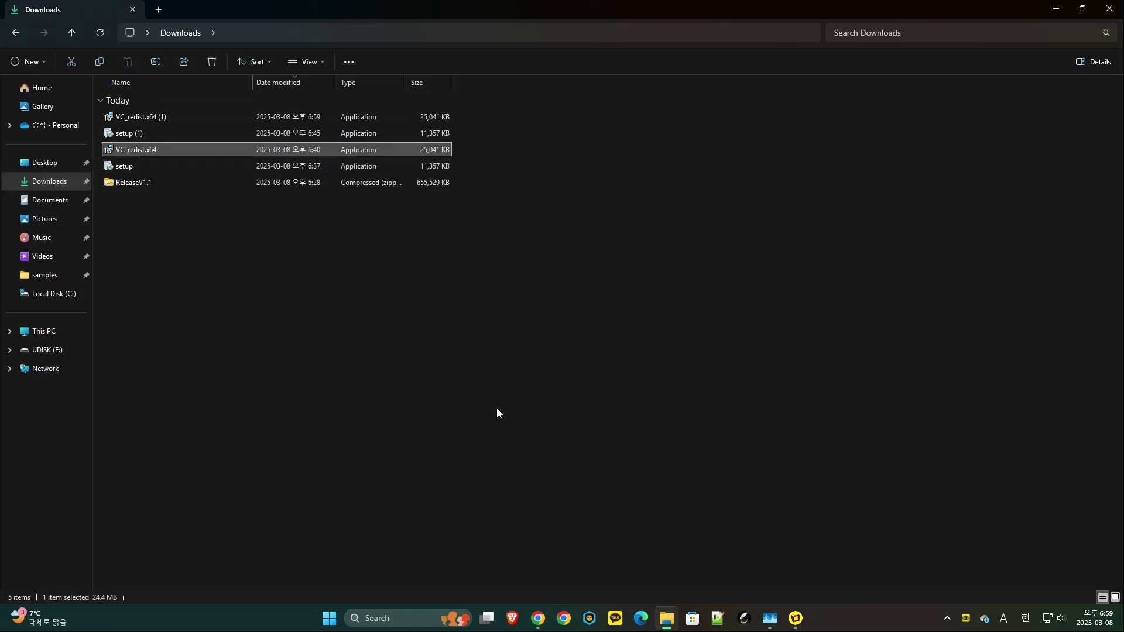
- Install Visual C++ 2015-2022 Redistributable (x64) 14.42.34438, accepting the licence and UAC prompt
key("Return")
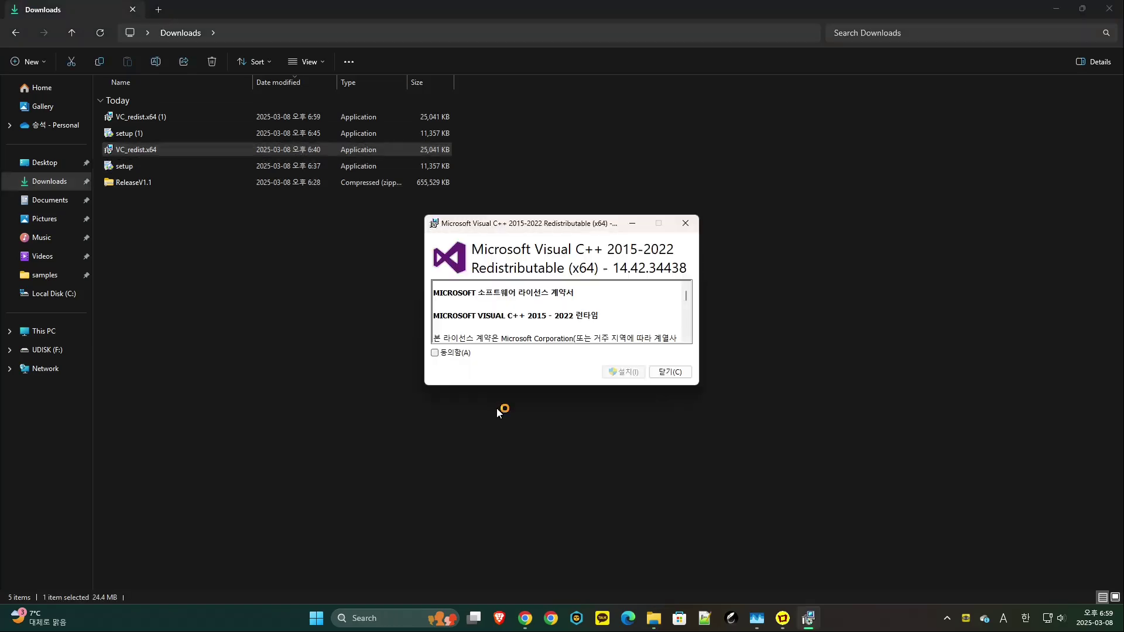
key("alt+a")
key("alt+i")
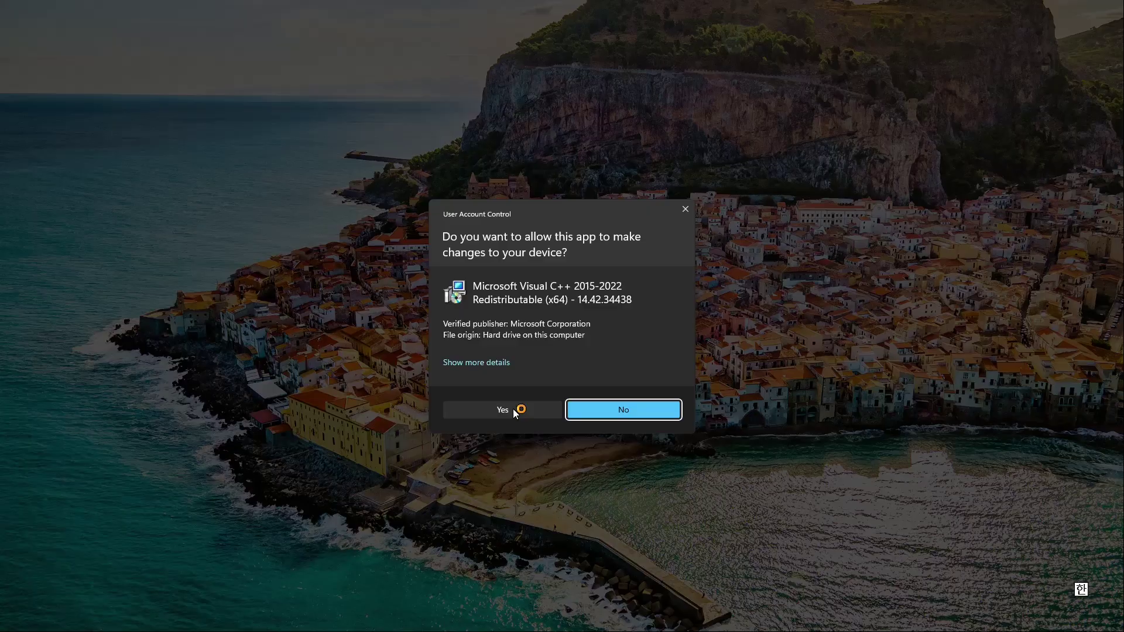
left_click(513, 410)
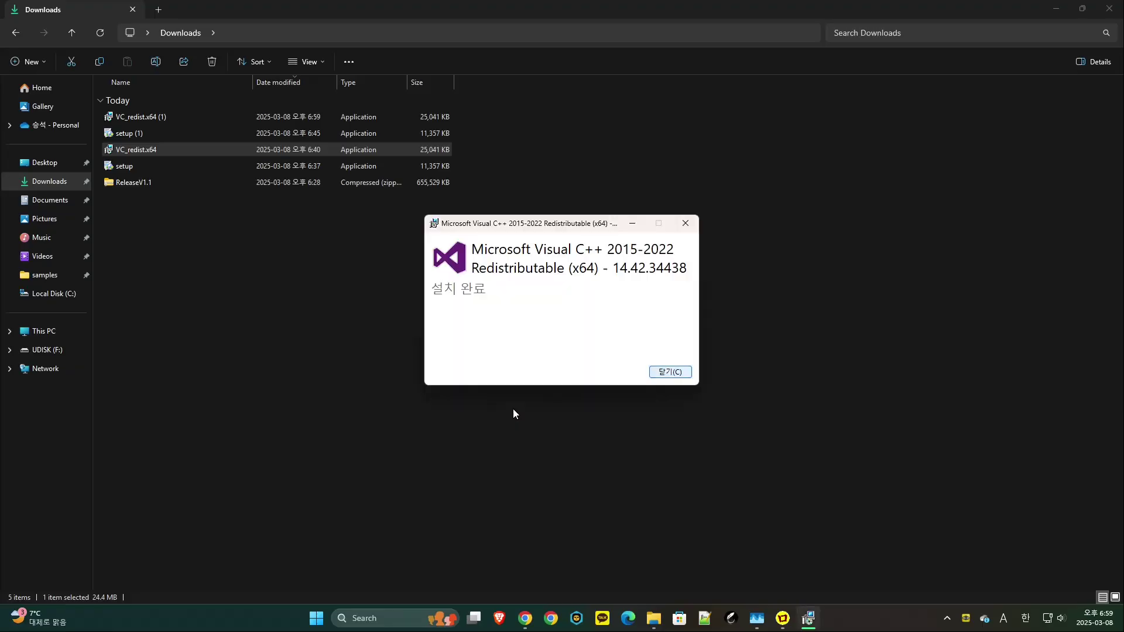
key("alt+c")
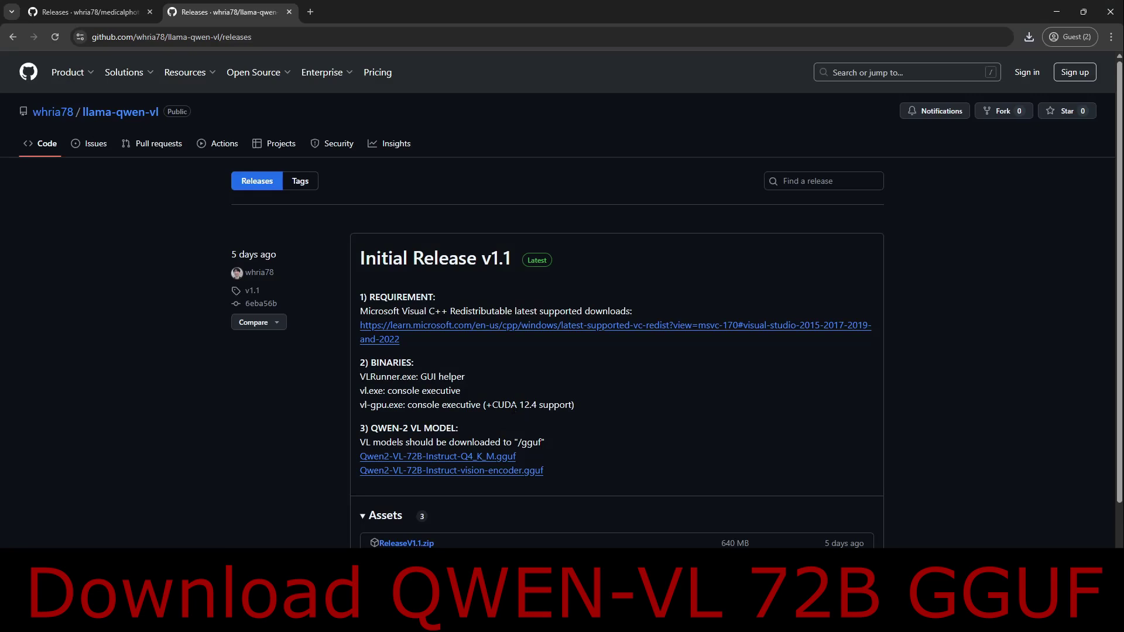
scroll(514, 411, "down", 1)
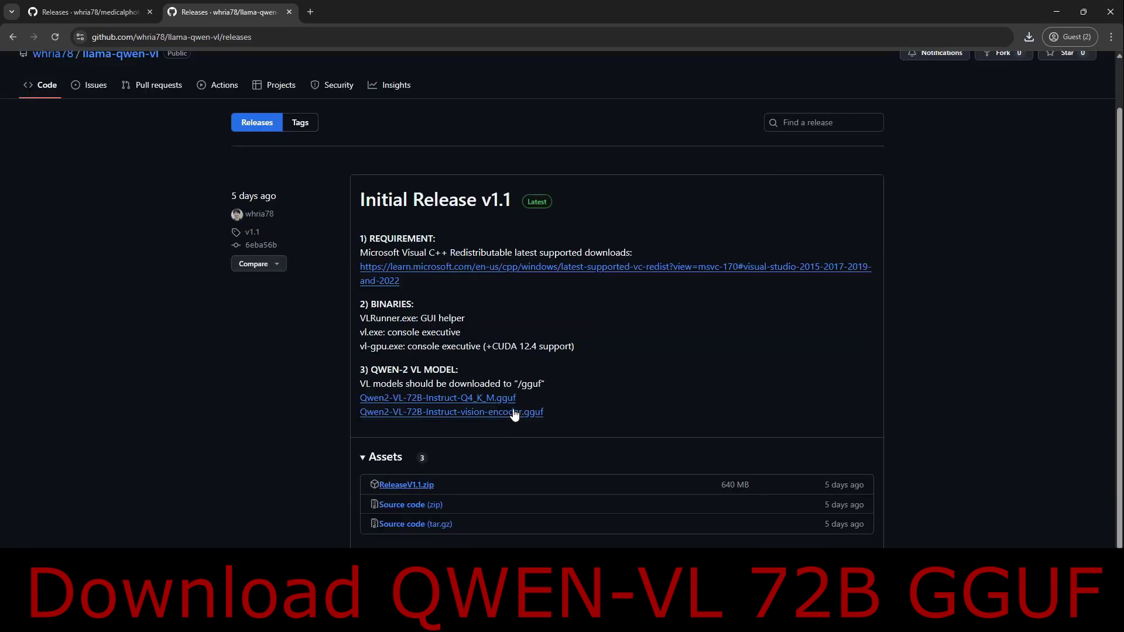
left_click(514, 412)
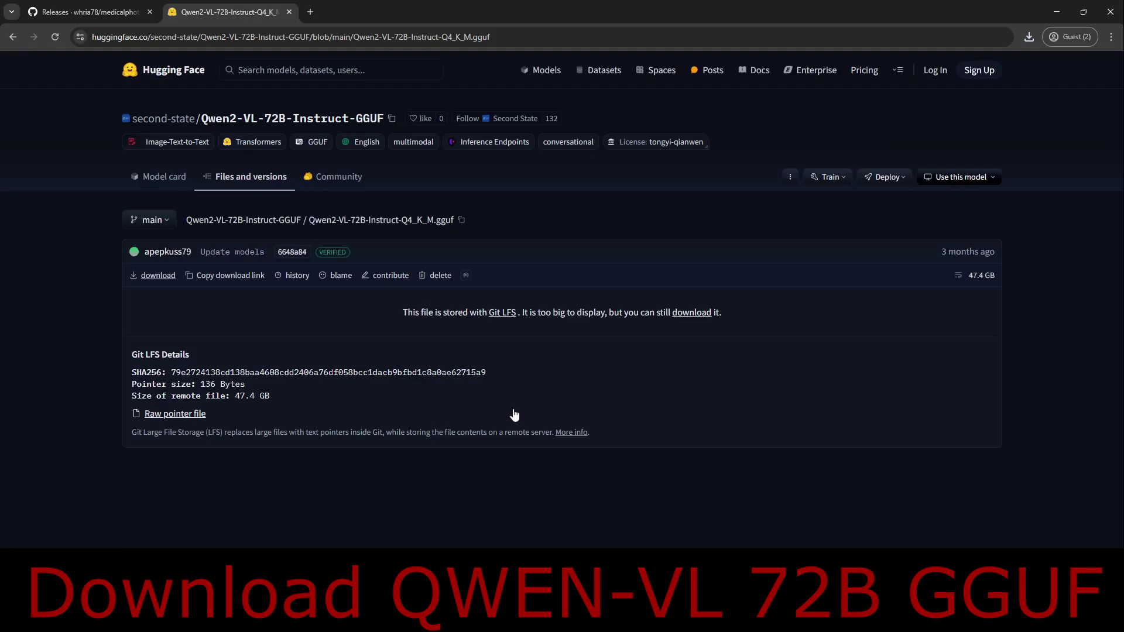
key("alt+Left")
left_click(514, 413)
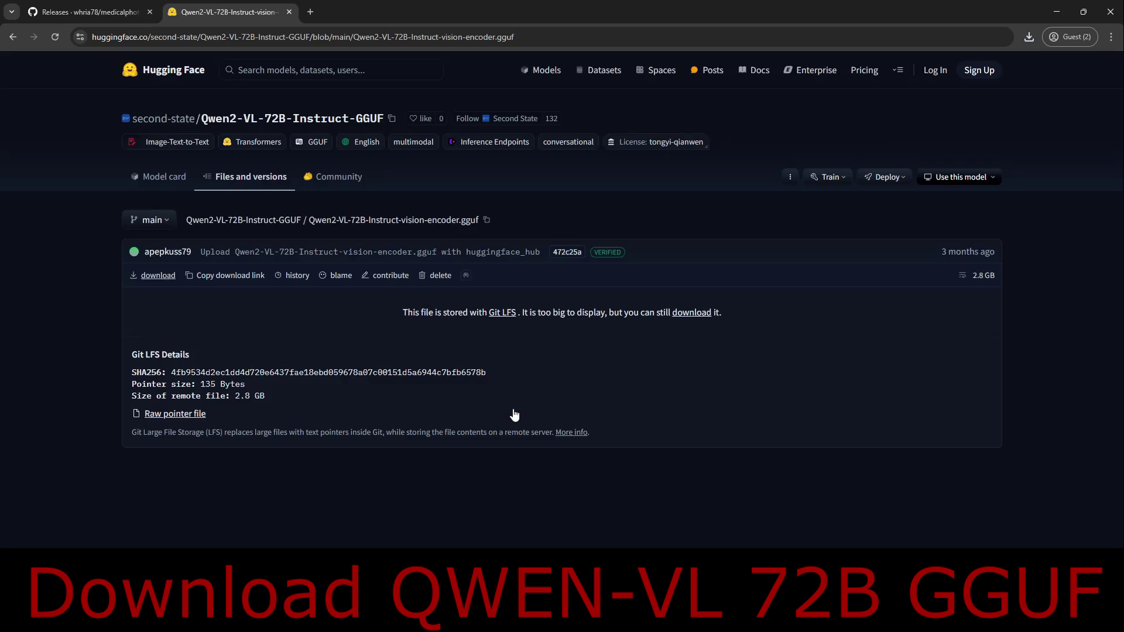
key("alt+Left")
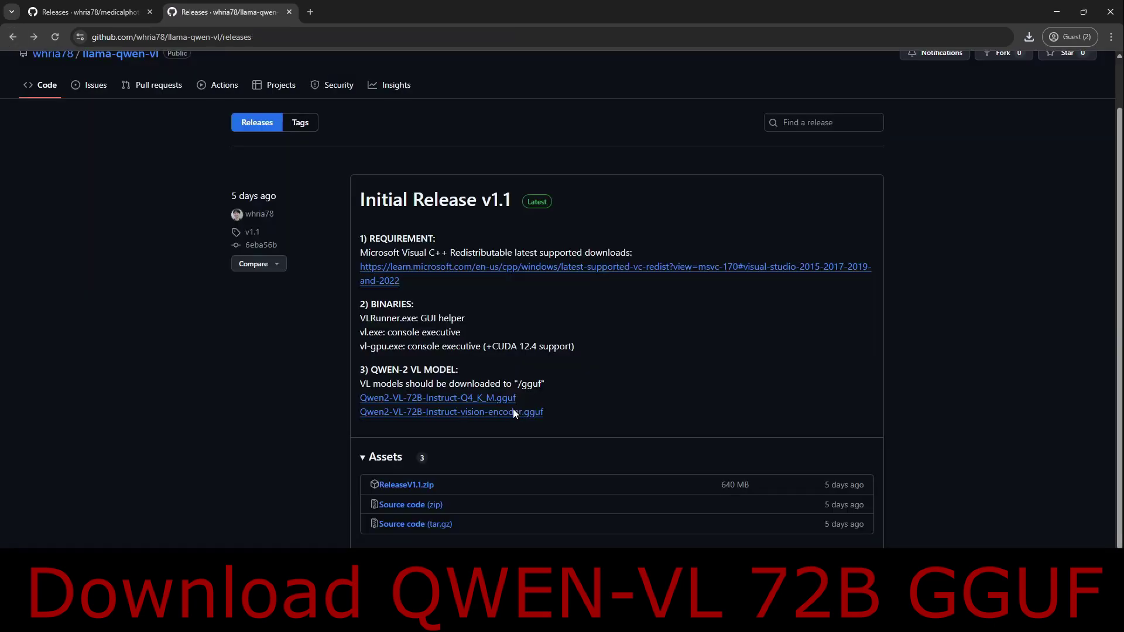
key("alt+Tab")
- Open C:\TUTORIAL\ReleaseV1.1\gguf to confirm both Qwen2-VL GGUF model files are present
key("Up")
key("Return")
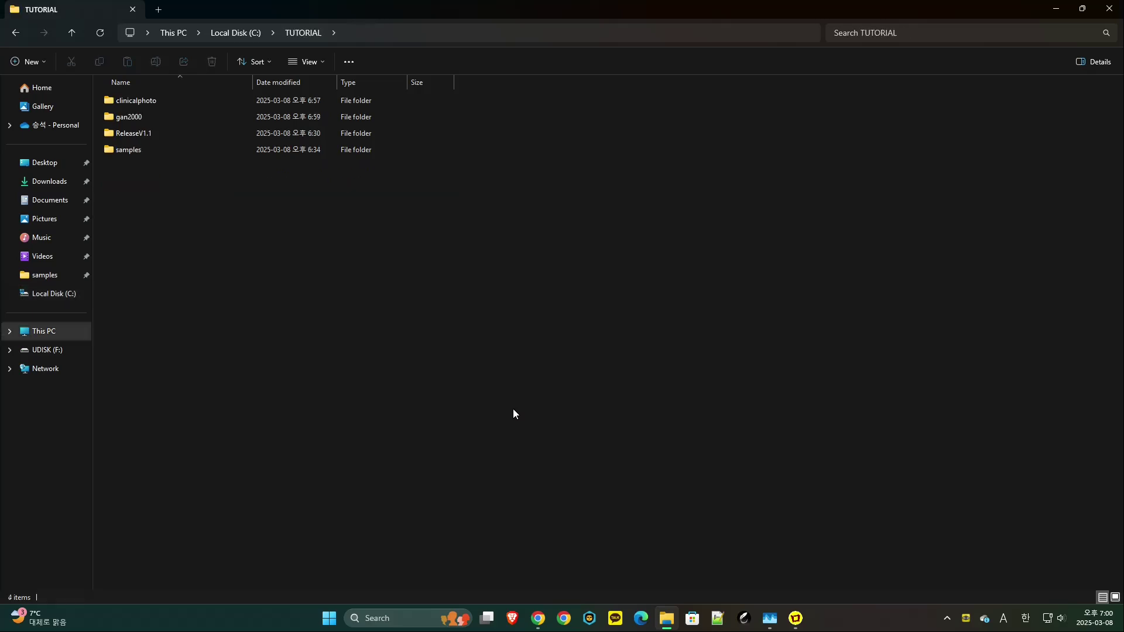
key("r")
key("Return")
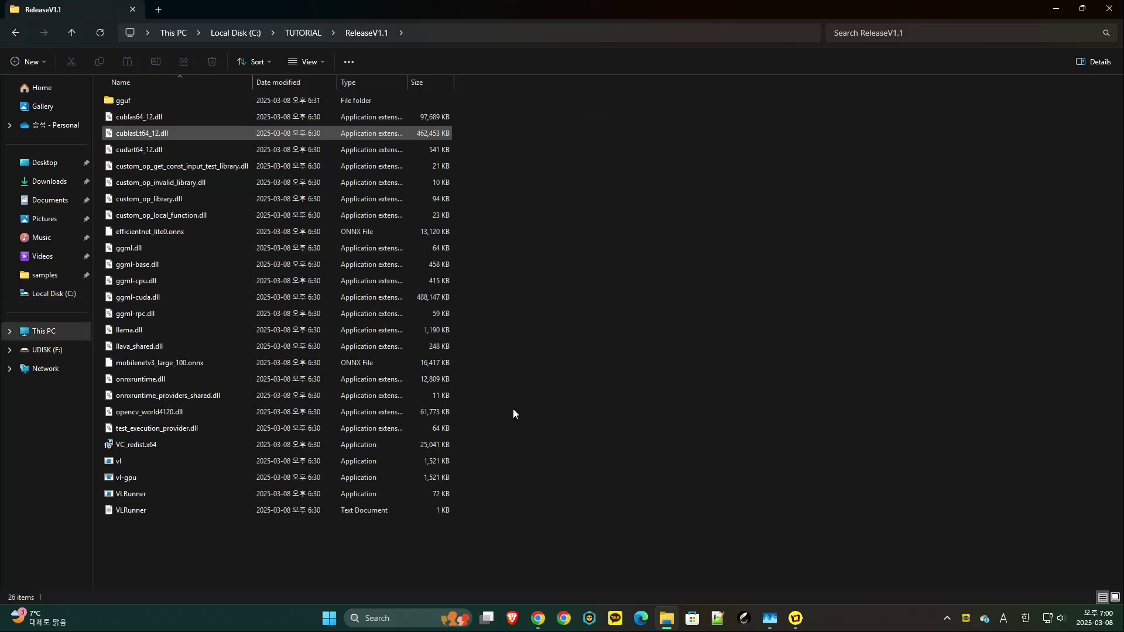
key("g")
key("Return")
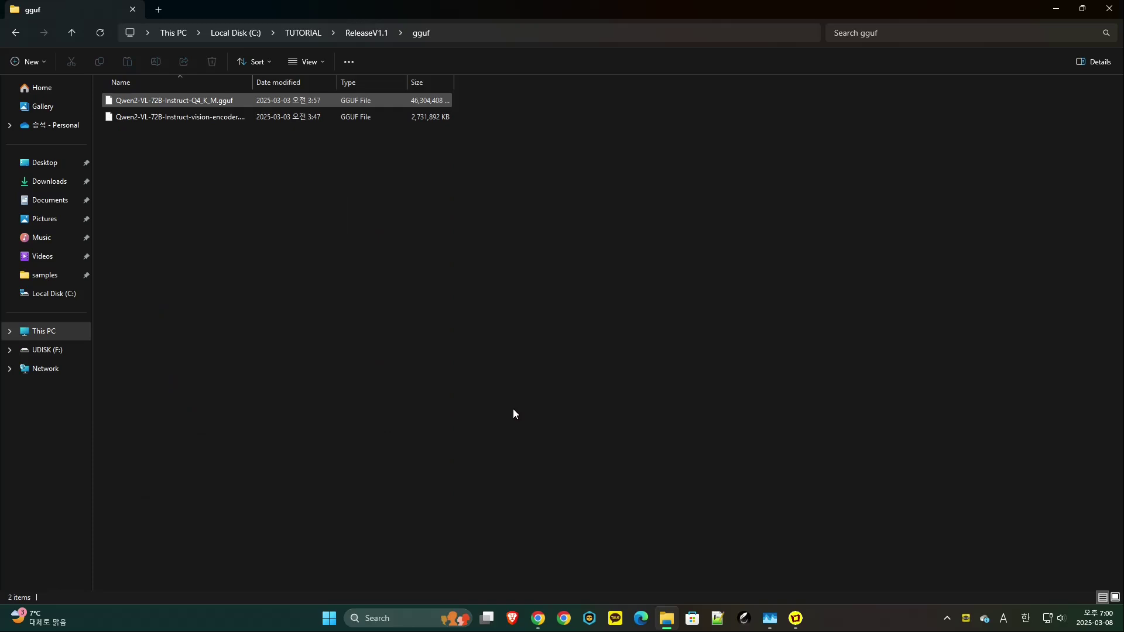
- Return to ReleaseV1.1 and launch VLRunner.exe
key("Tab")
key("Tab")
key("Return")
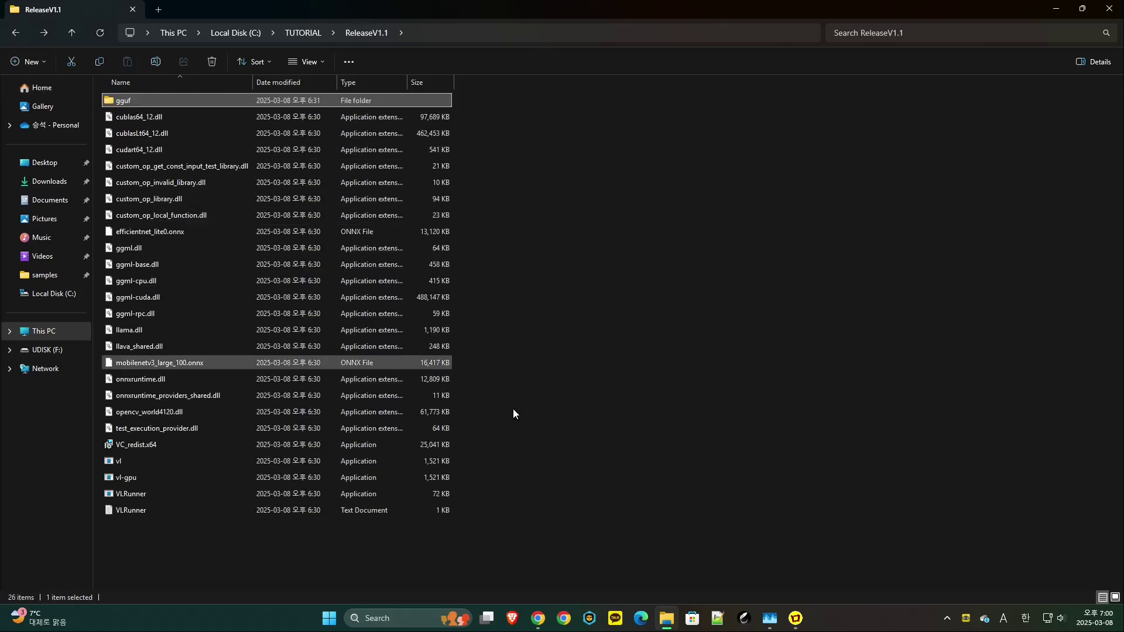
key("Down")
key("Down")
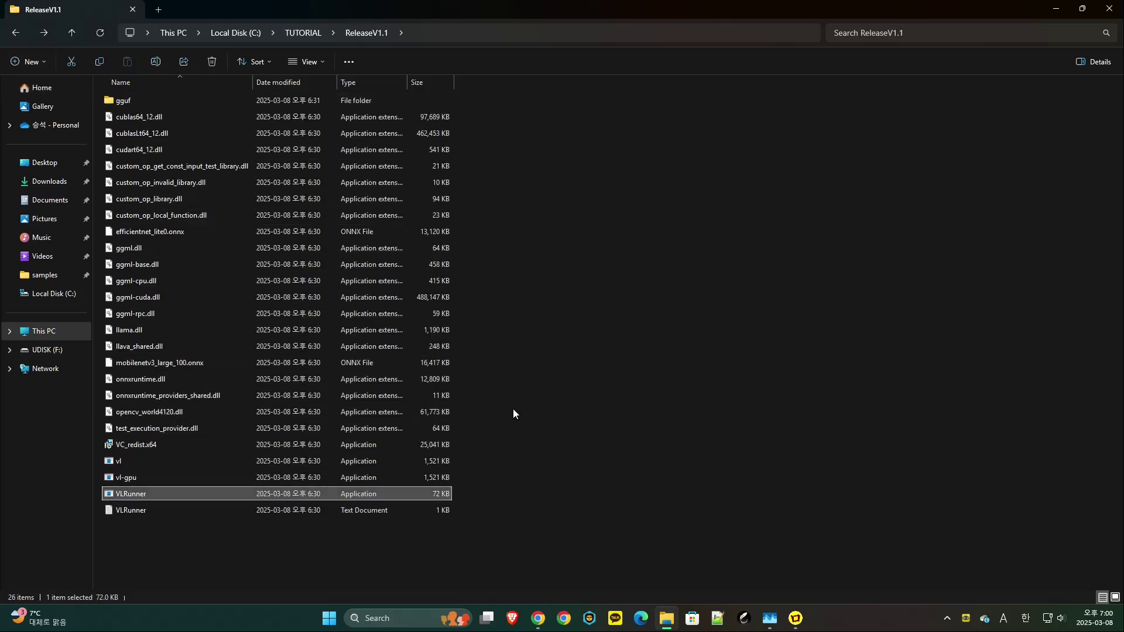
key("Return")
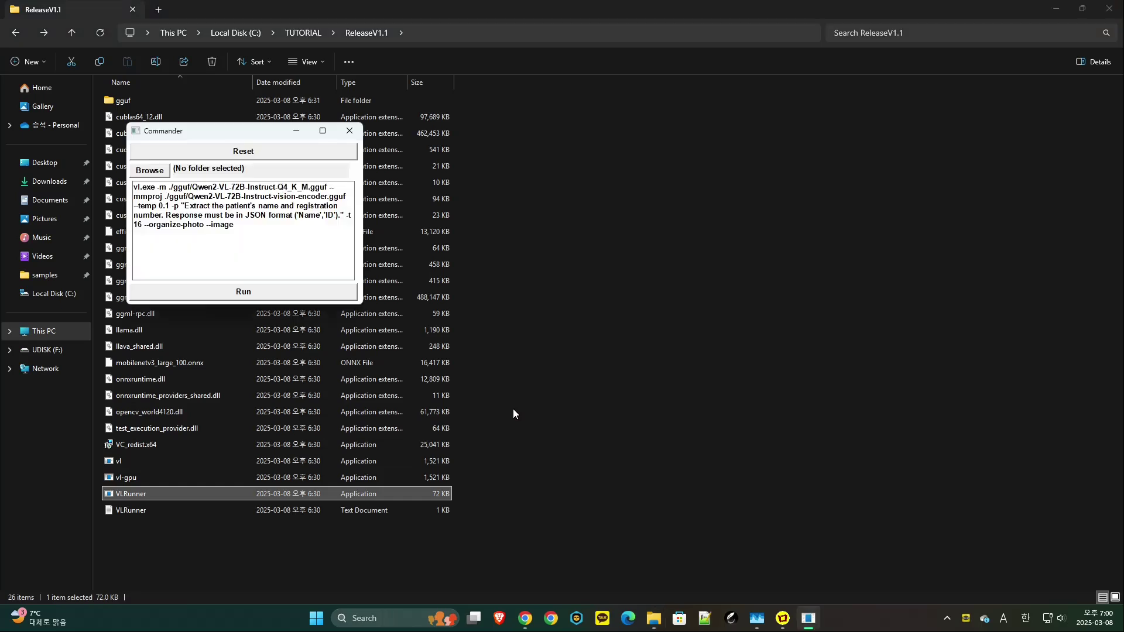
- Set VLRunner Commander's image folder to C:\TUTORIAL\samples
key("Tab")
key("space")
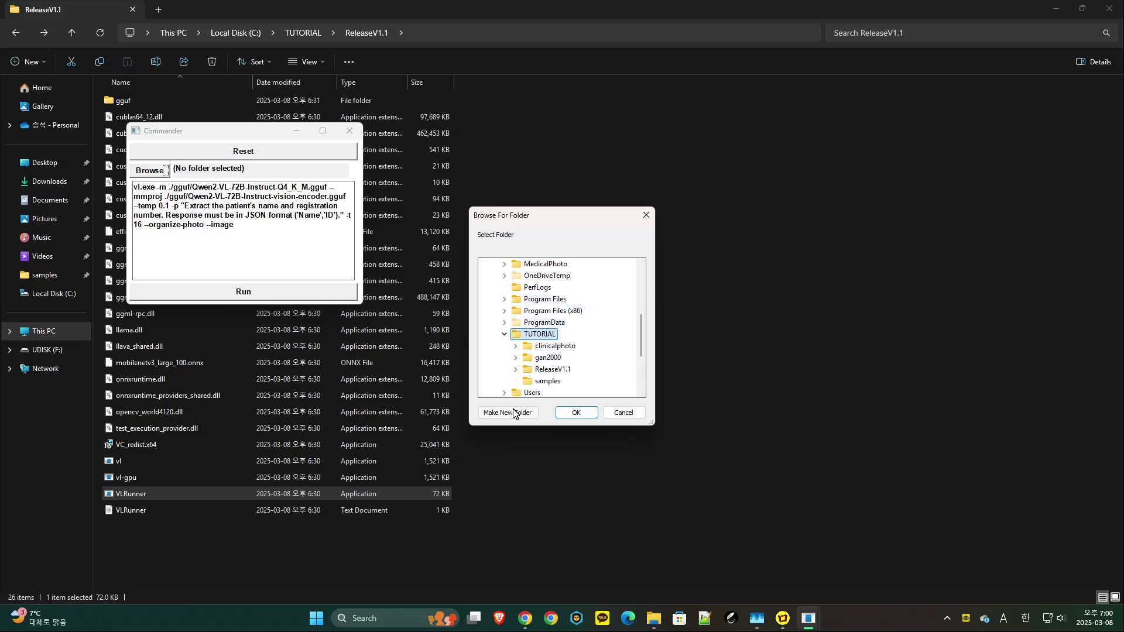
key("Down")
key("Down")
key("Down")
key("Down")
key("Return")
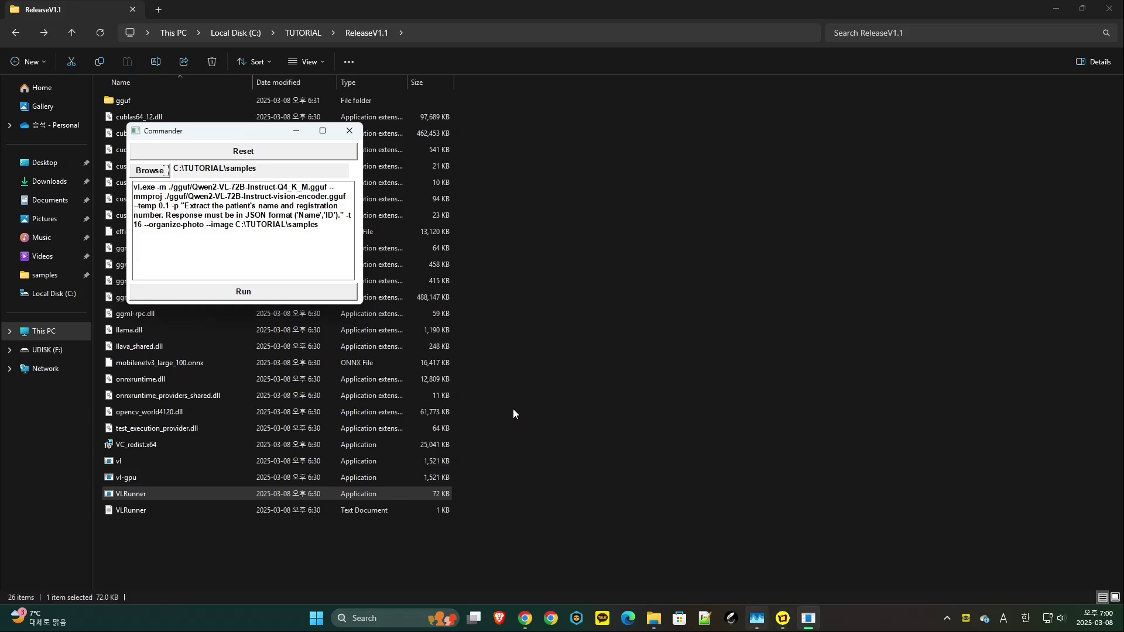
- Bring up Task Manager's GPU view, then run the photo-renaming command from Commander
key("ctrl+shift+Escape")
key("alt+Tab")
key("Return")
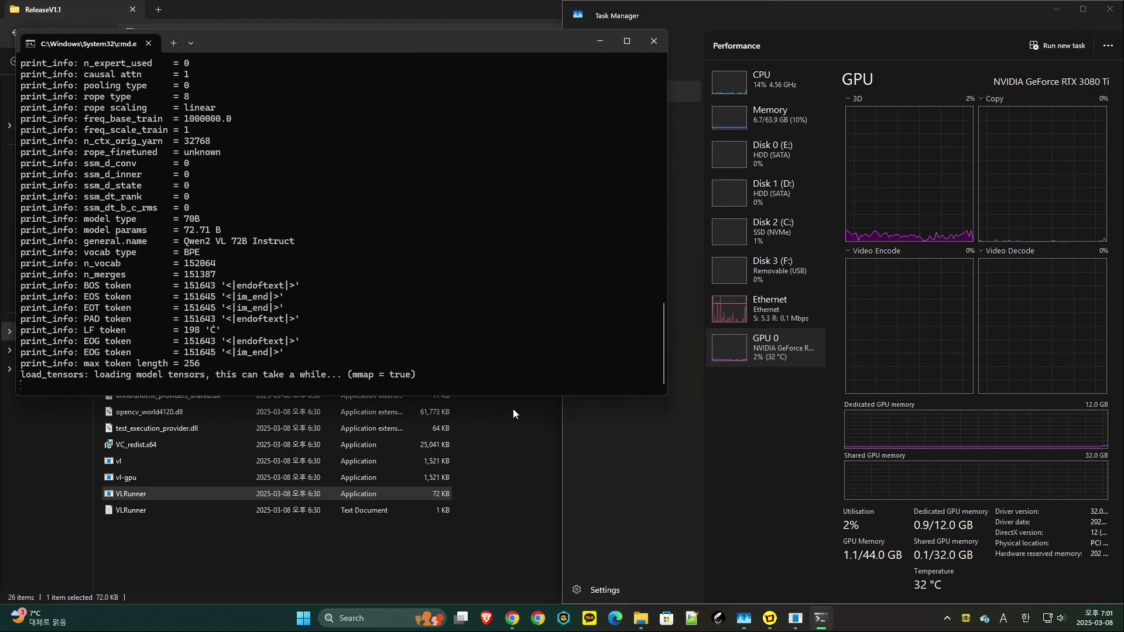
- Snap the Command Prompt to the left half and watch Task Manager's GPU while the model loads
key("super+Left")
key("alt+Tab")
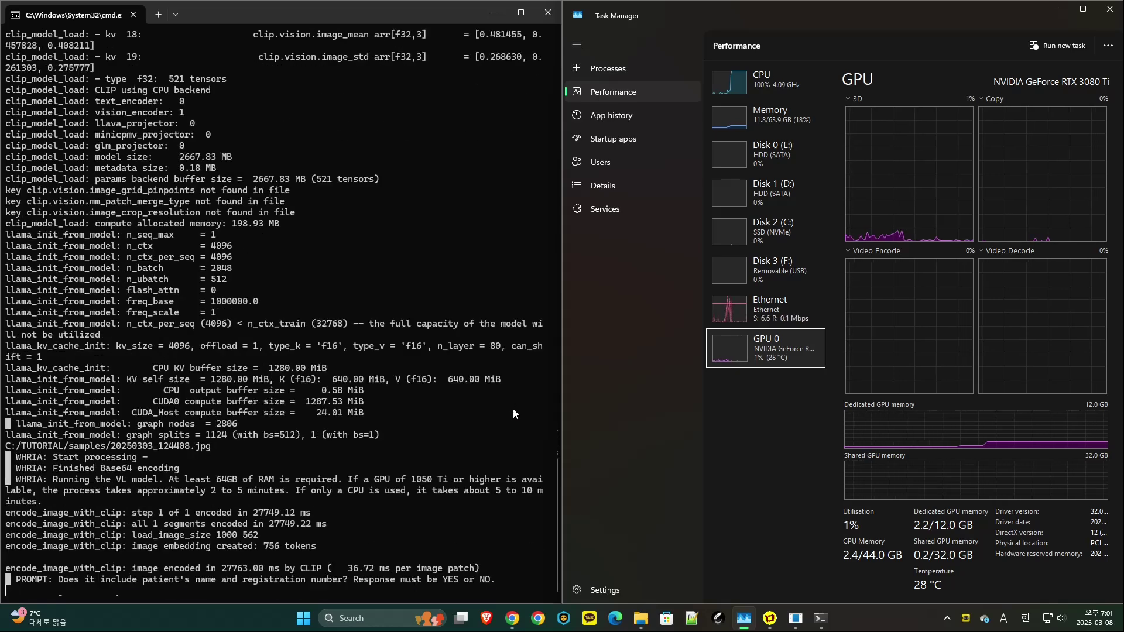
- Change the Commander command from vl.exe to vl-gpu.exe and run it on the samples folder
key("alt+Tab")
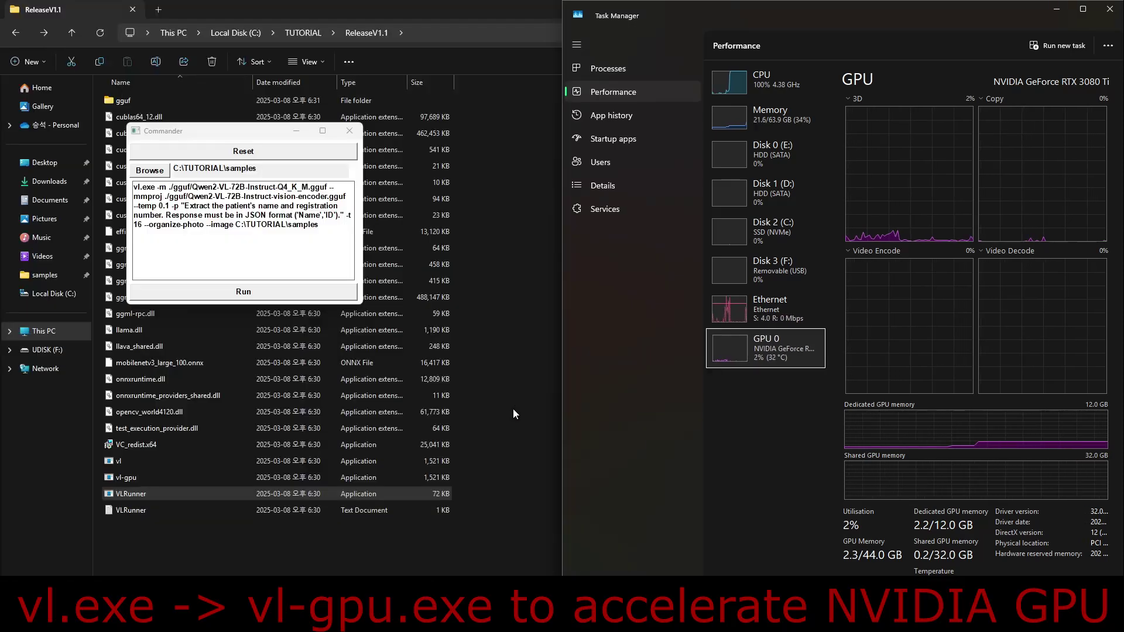
key("alt+Tab")
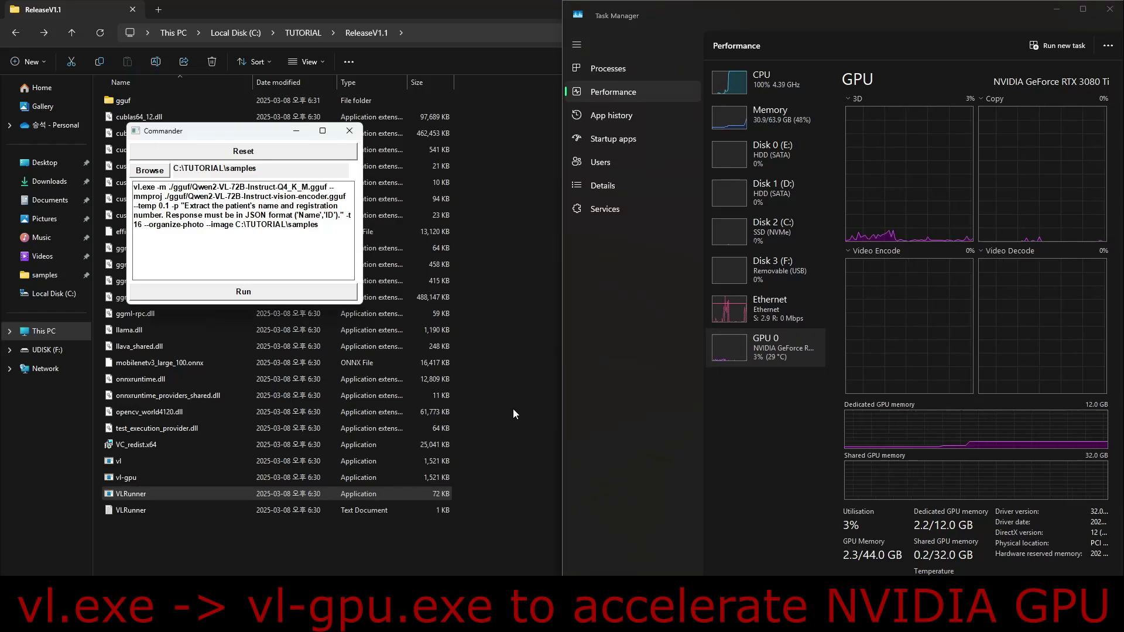
type("-gpu")
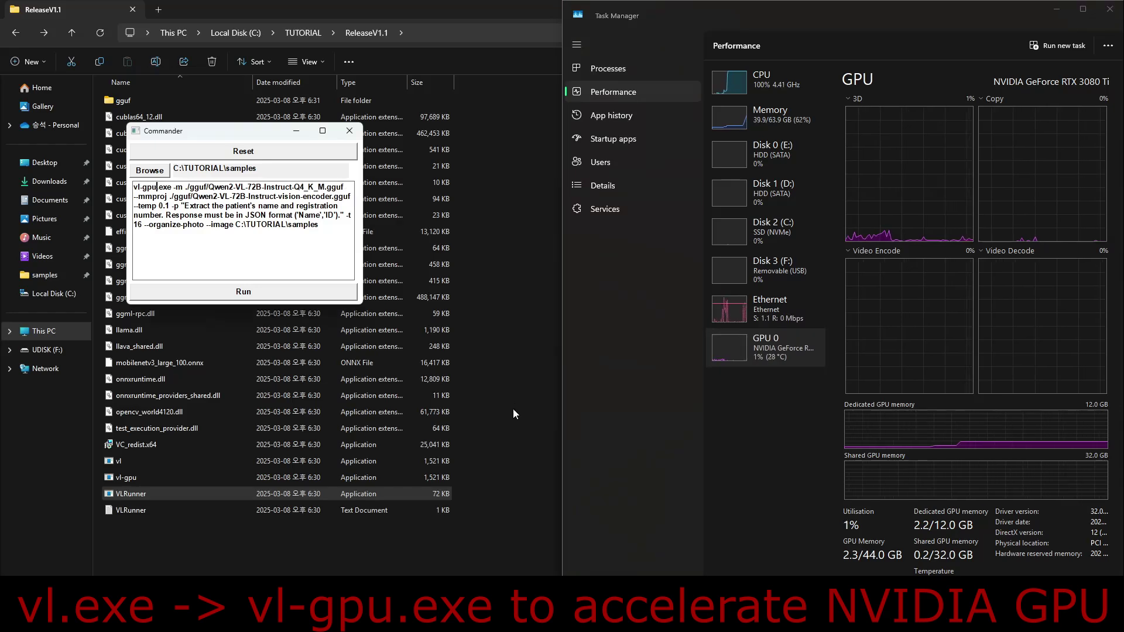
key("Tab")
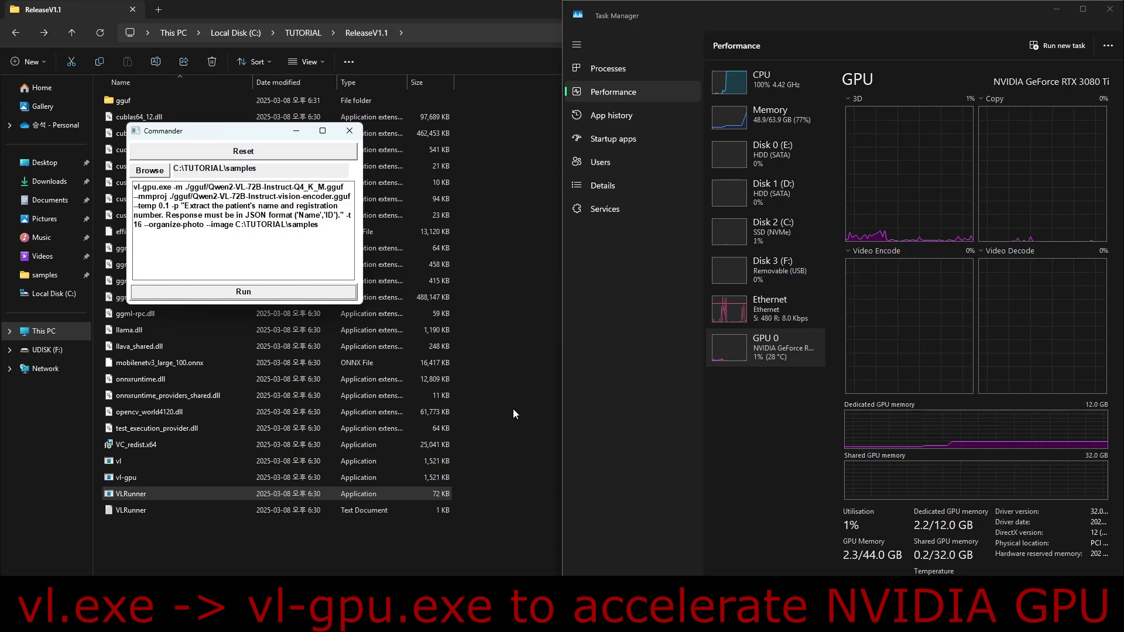
key("Return")
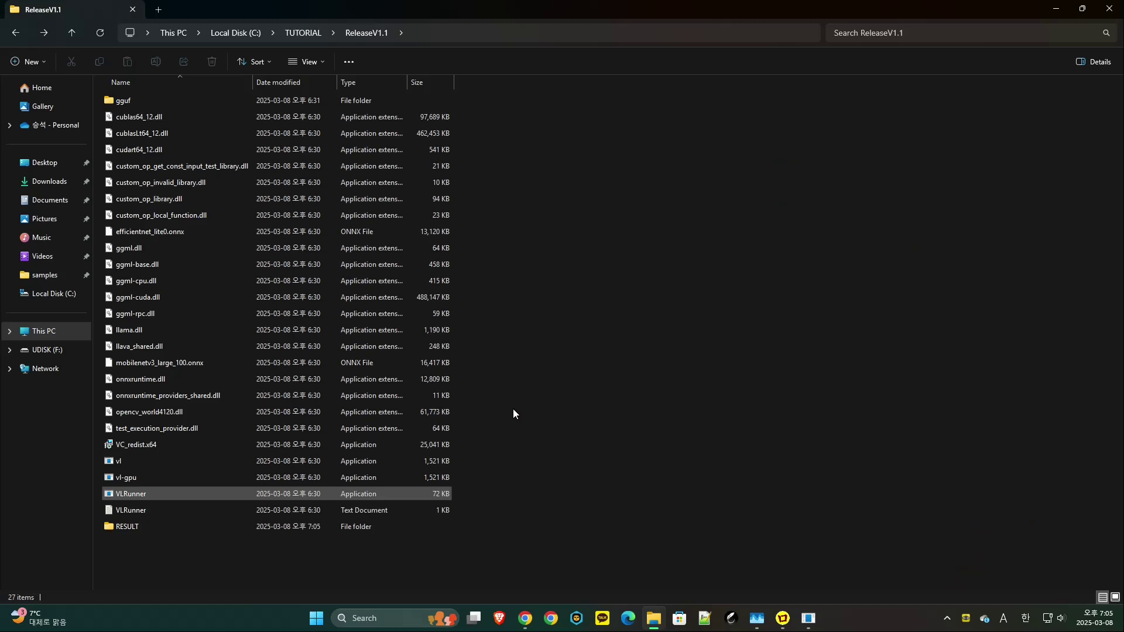
key("Down")
key("Down")
- Open the RESULT\2025\2025-03 folder
key("Return")
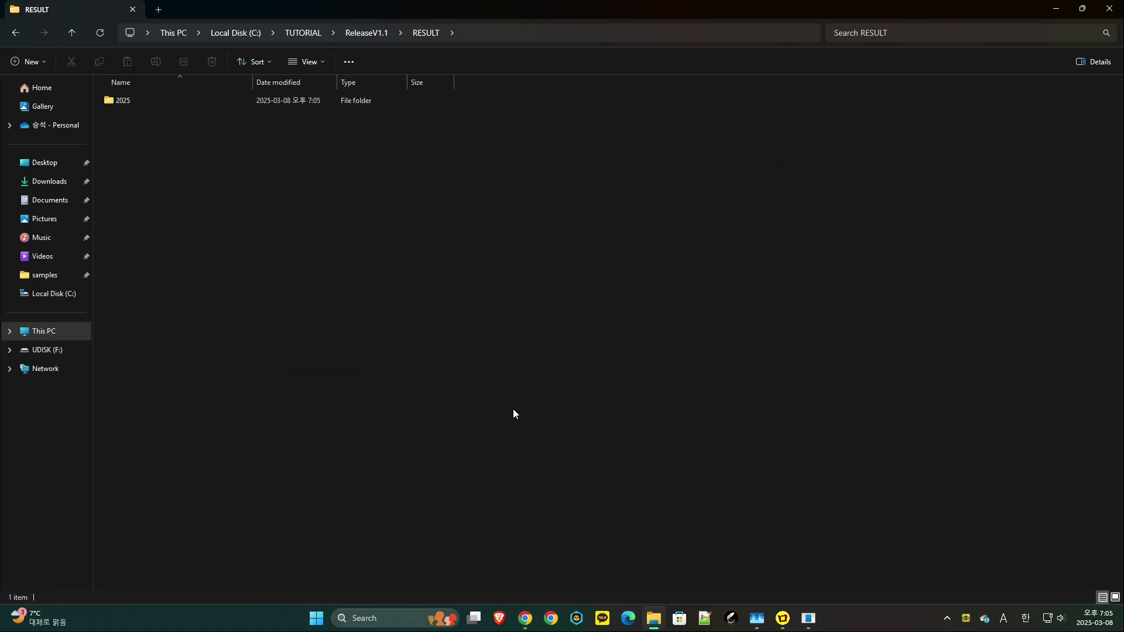
key("Down")
key("Return")
key("Down")
key("Return")
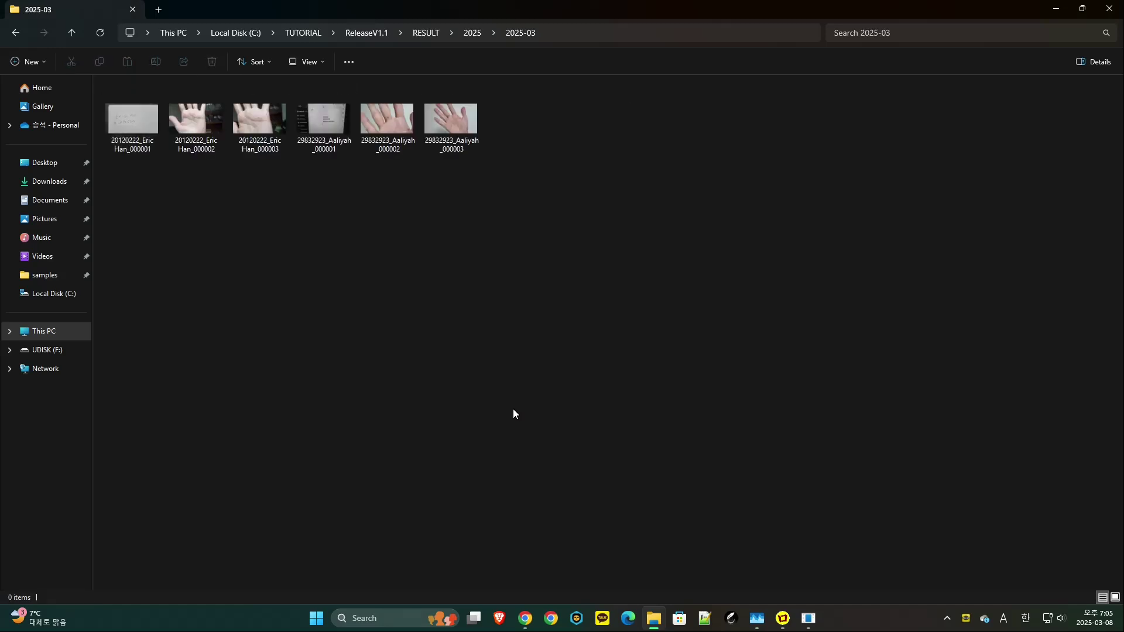
- Step through the six renamed photos, then go back to C:\TUTORIAL
key("Right")
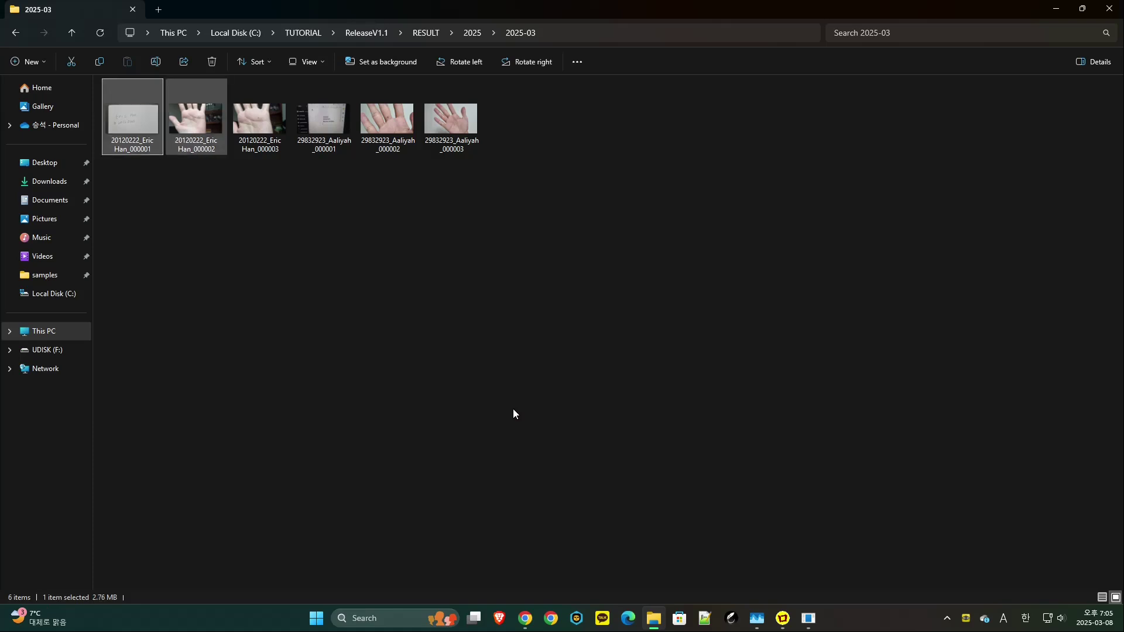
key("Right")
key("Right")
key("Right")
key("Right")
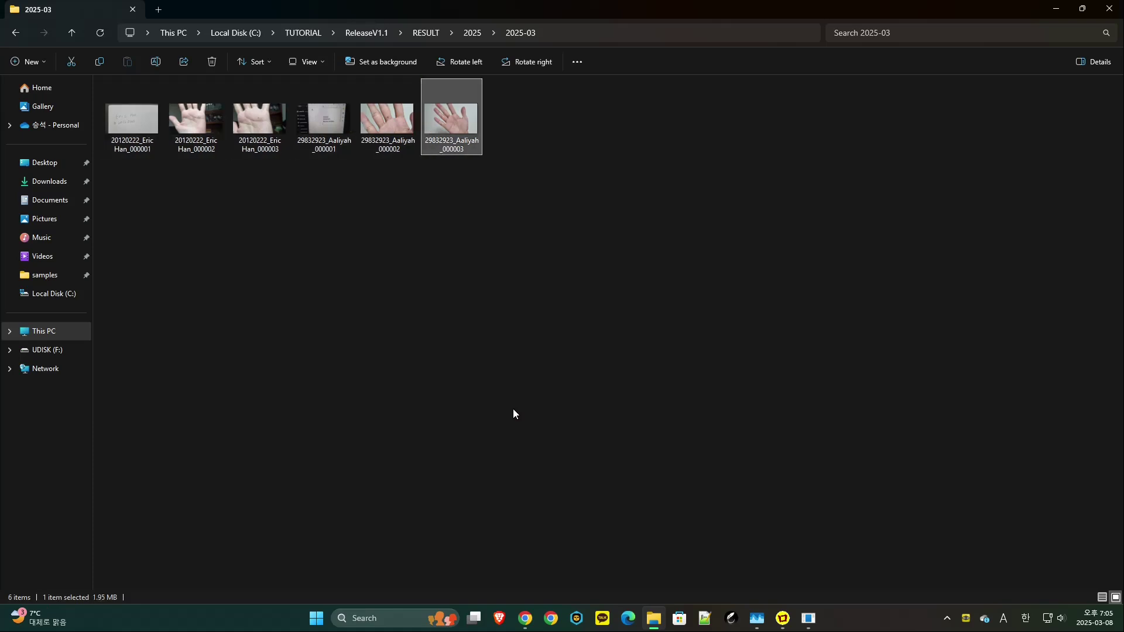
key("ctrl+space")
key("Left")
key("Left")
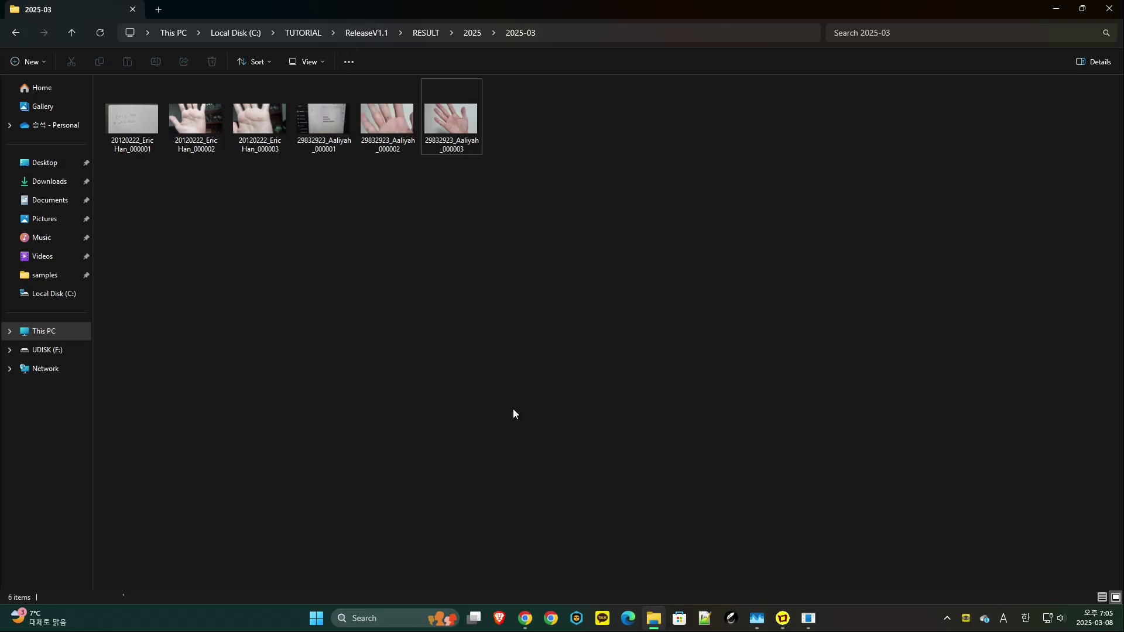
left_click(301, 32)
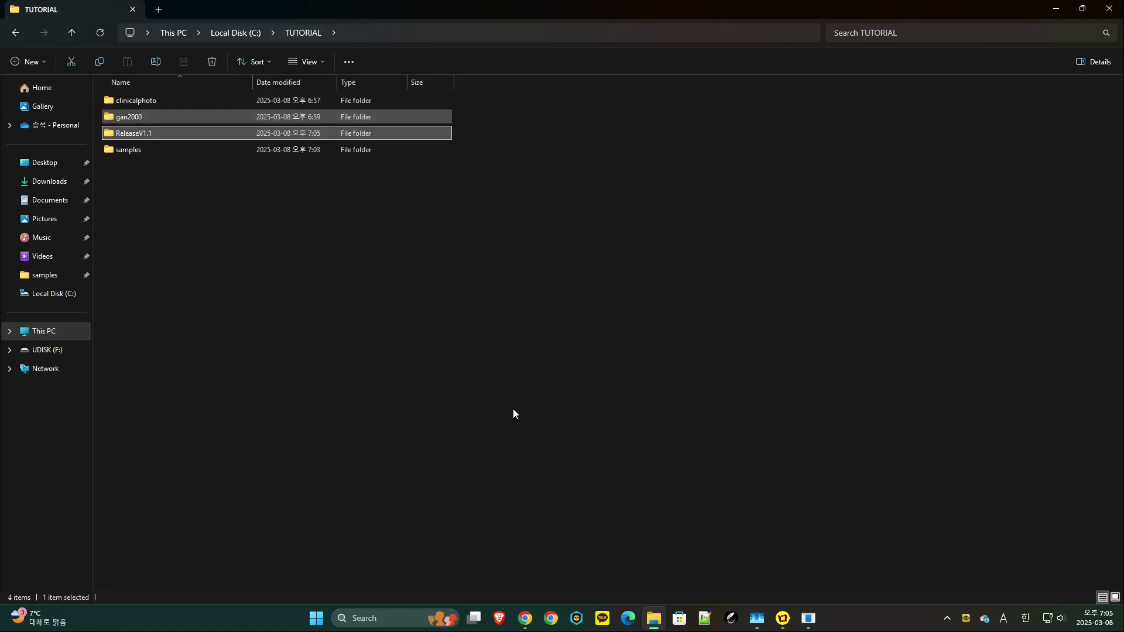
- Open samples.json from the samples folder in Notepad++
double_click(129, 149)
left_click(181, 321)
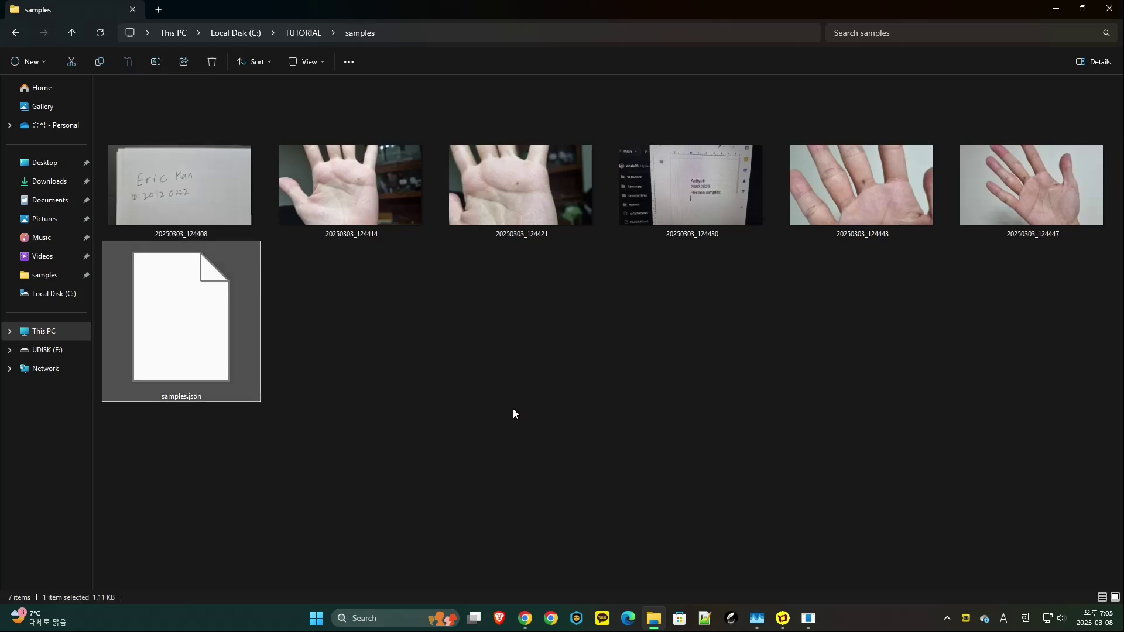
right_click(172, 316)
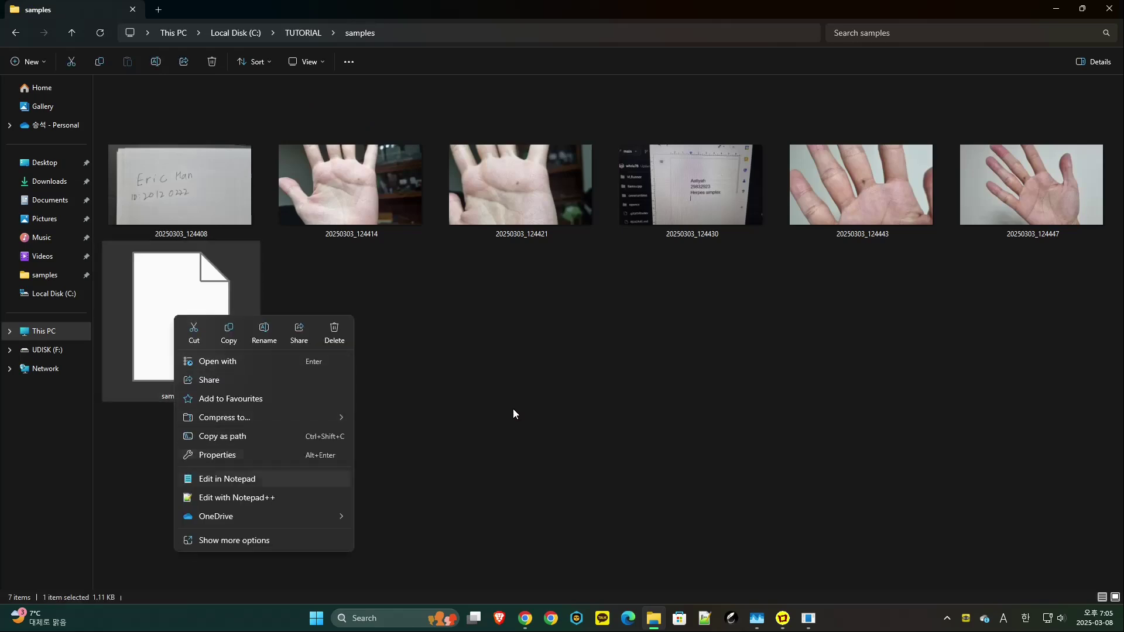
left_click(257, 498)
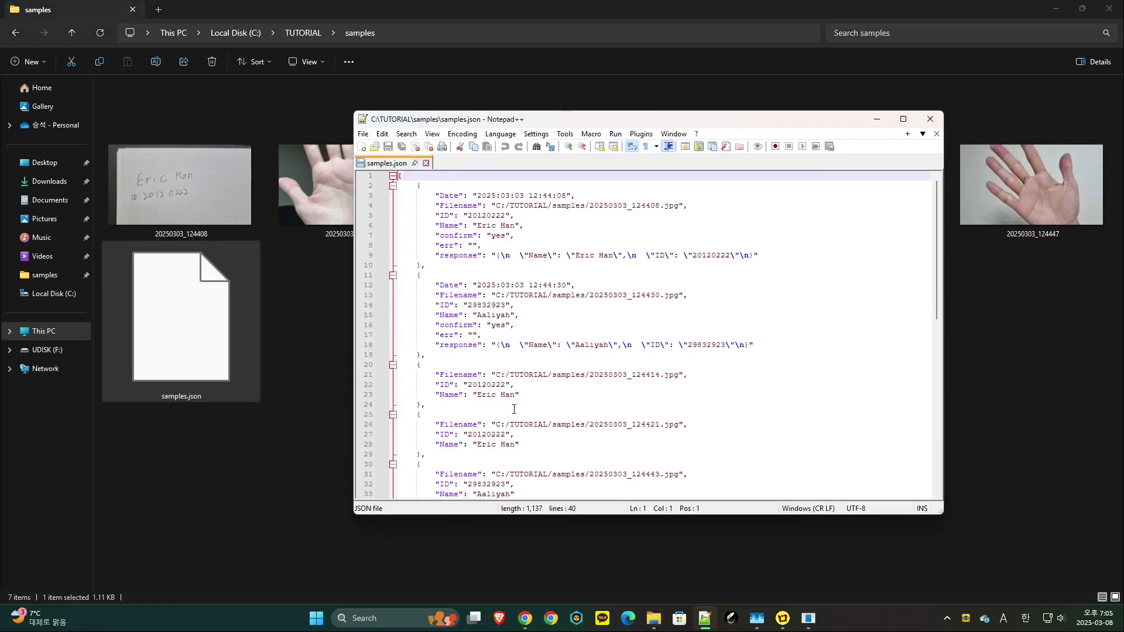
- Review each record's extracted name and model response in samples.json
left_click(522, 226)
left_click(756, 345)
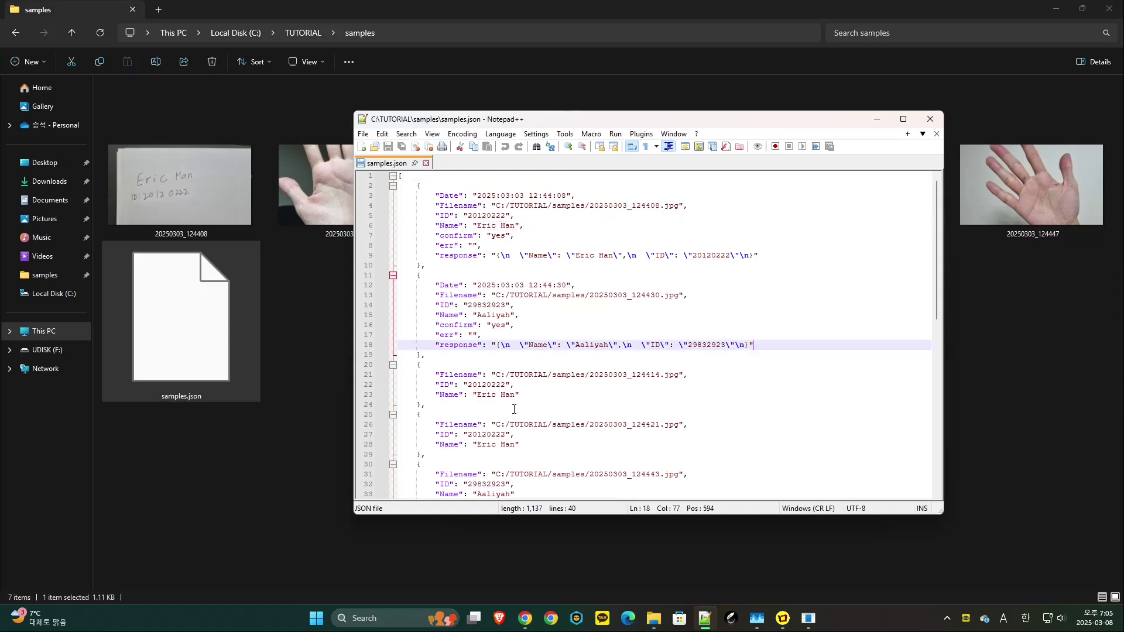
scroll(756, 345, "down", 1)
scroll(514, 409, "down", 3)
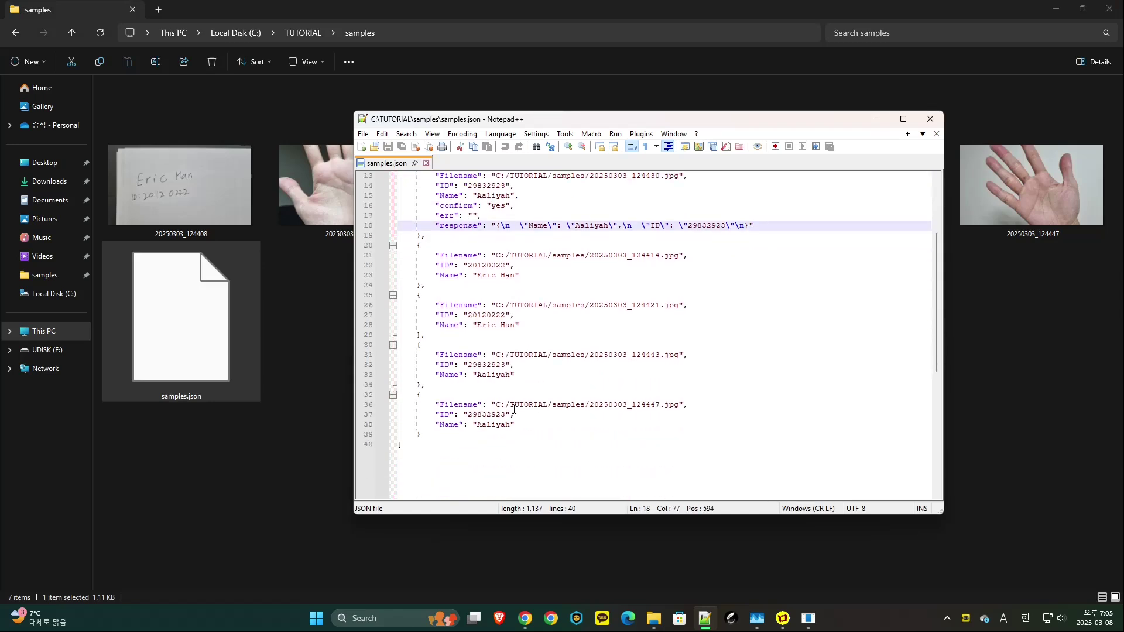
scroll(514, 410, "up", 4)
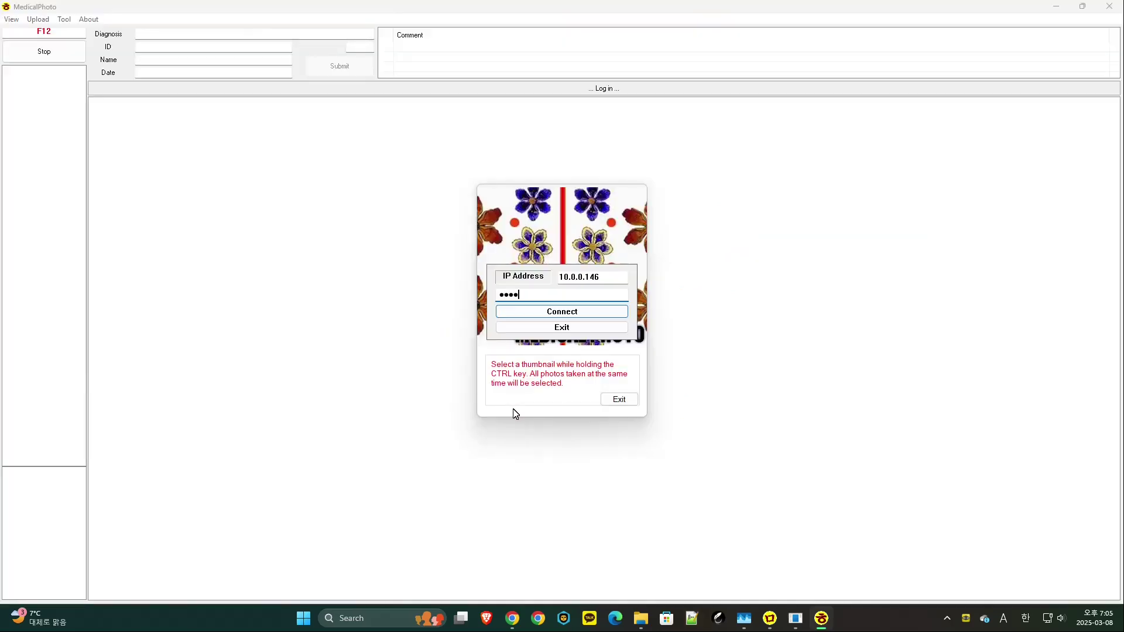
- Connect to the gan2000 archive and upload C:\TUTORIAL\samples, showing 12 photos under 2025-03
key("Return")
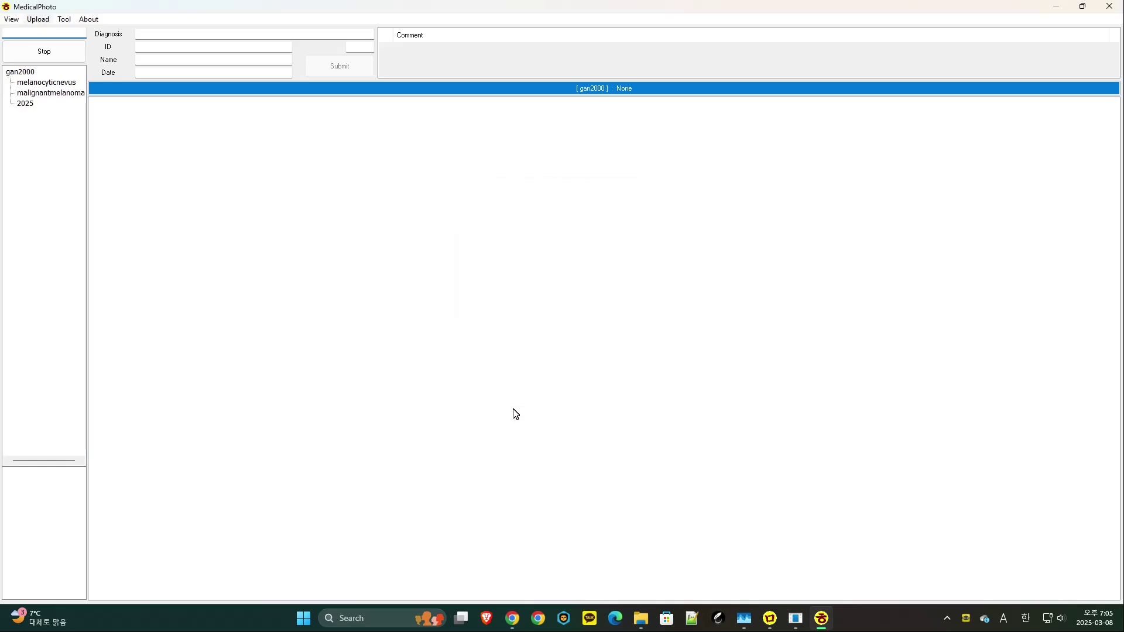
key("F12")
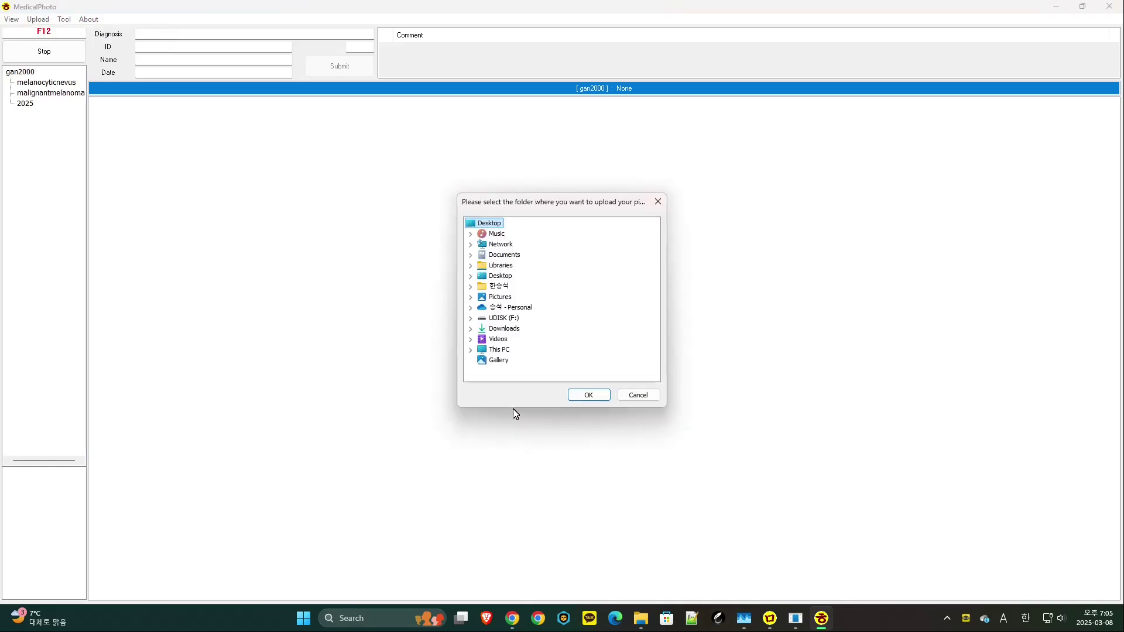
key("t")
key("Down")
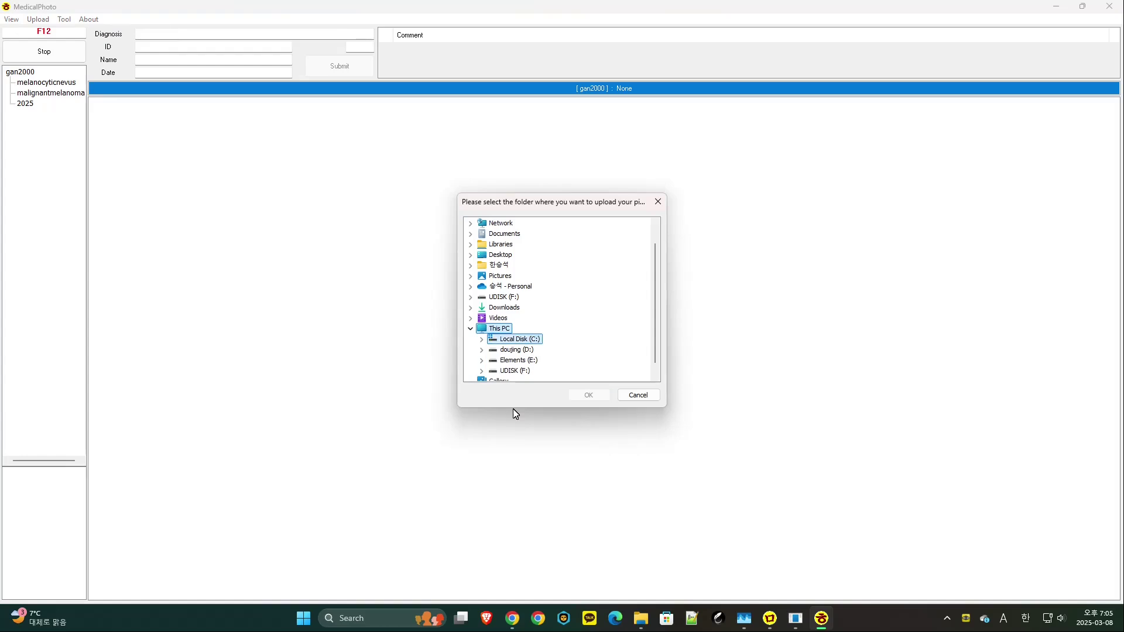
key("Right")
key("t")
key("Right")
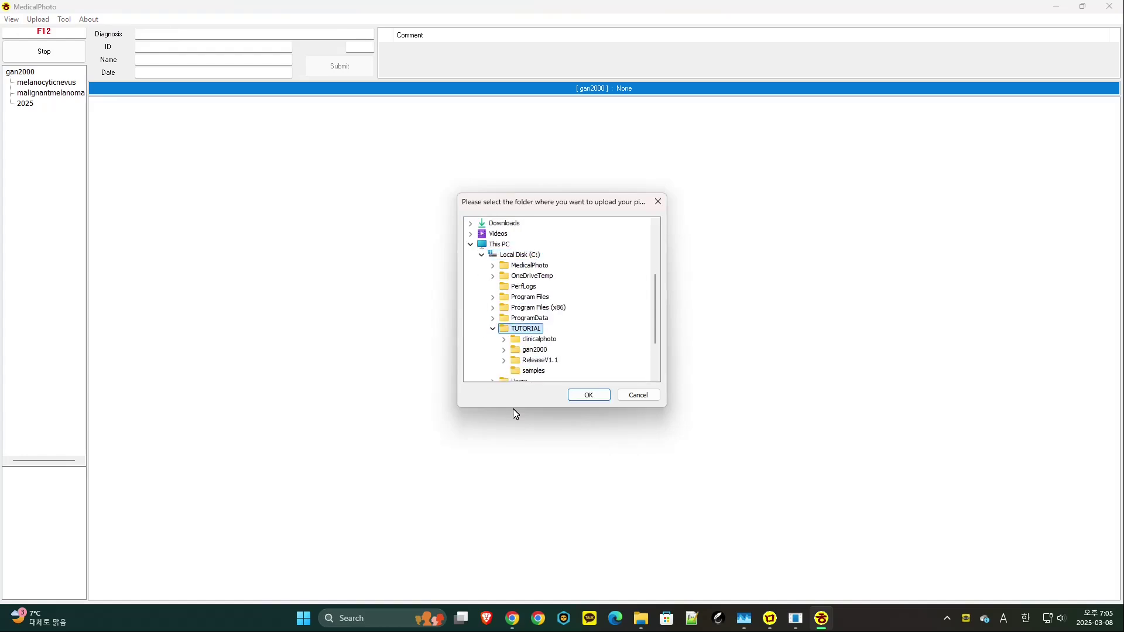
key("s")
key("Return")
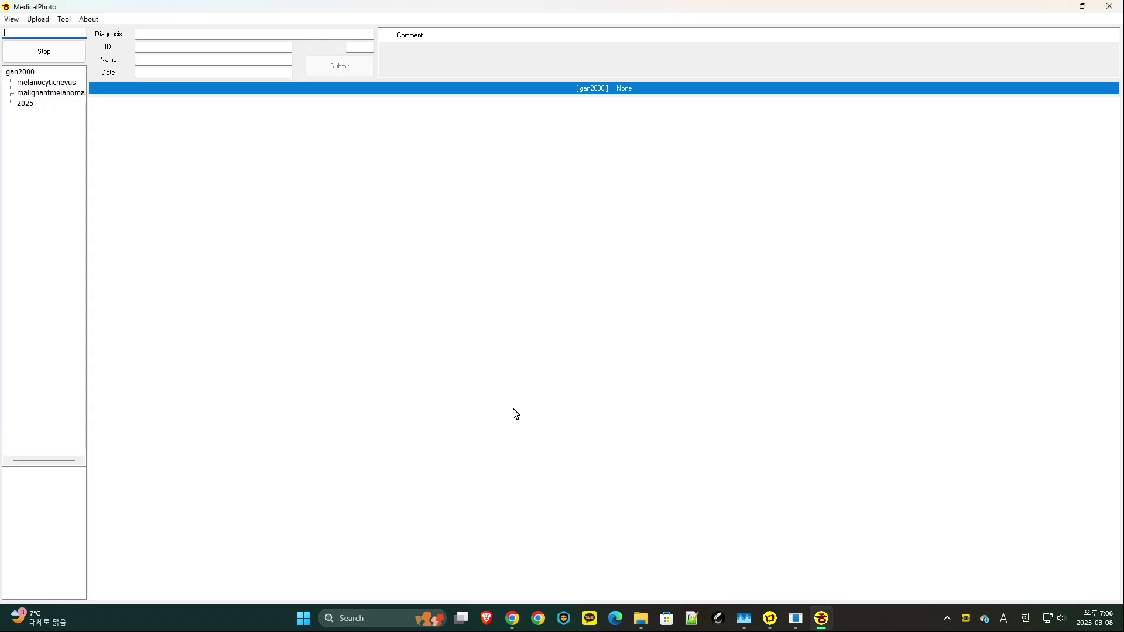
key("F12")
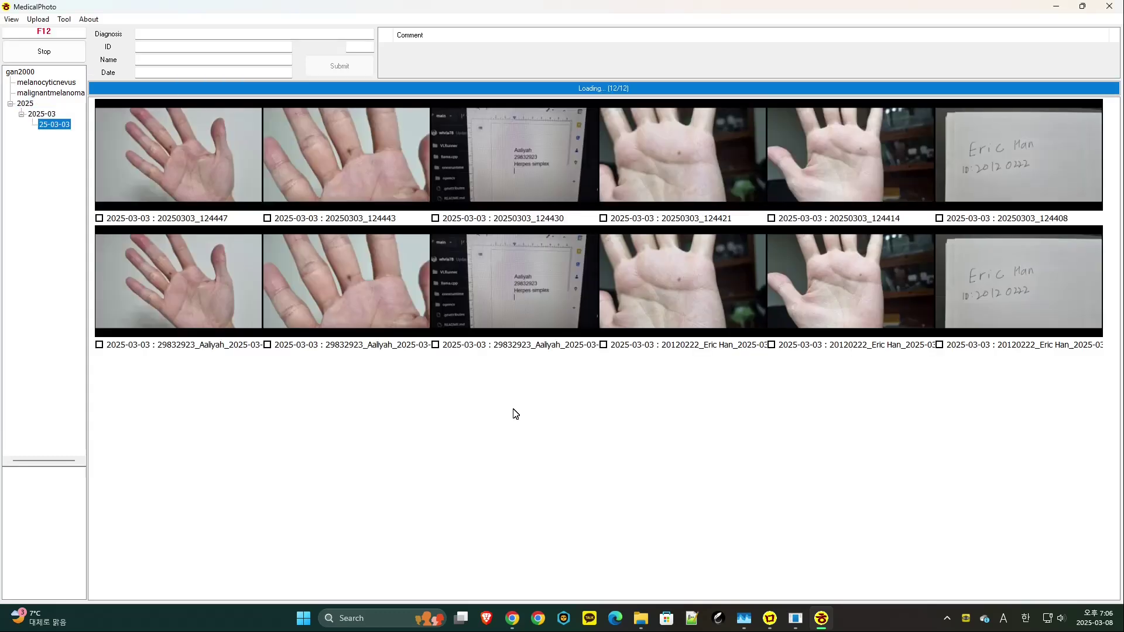